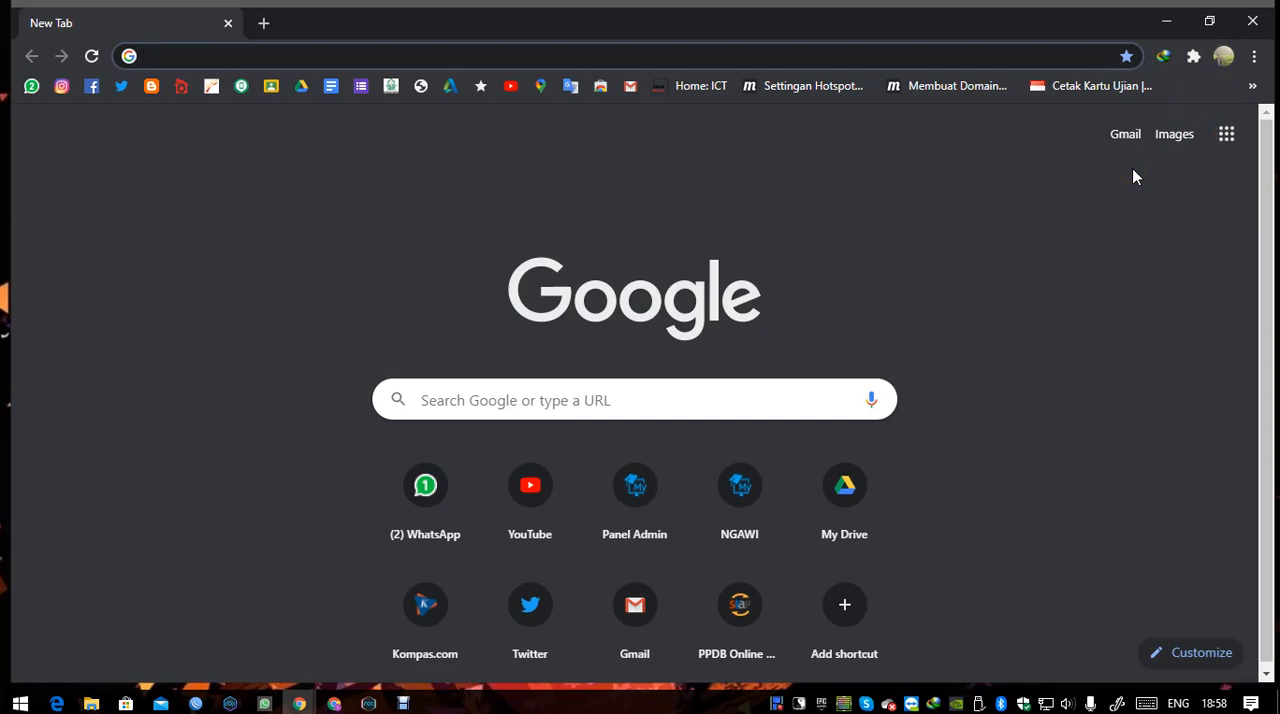
Add a Chrome profile named "Kelas Daring" with the origami cat avatar and a desktop shortcut, and check its profile details.
{"action": "left_click", "coordinate": [1223, 60]}
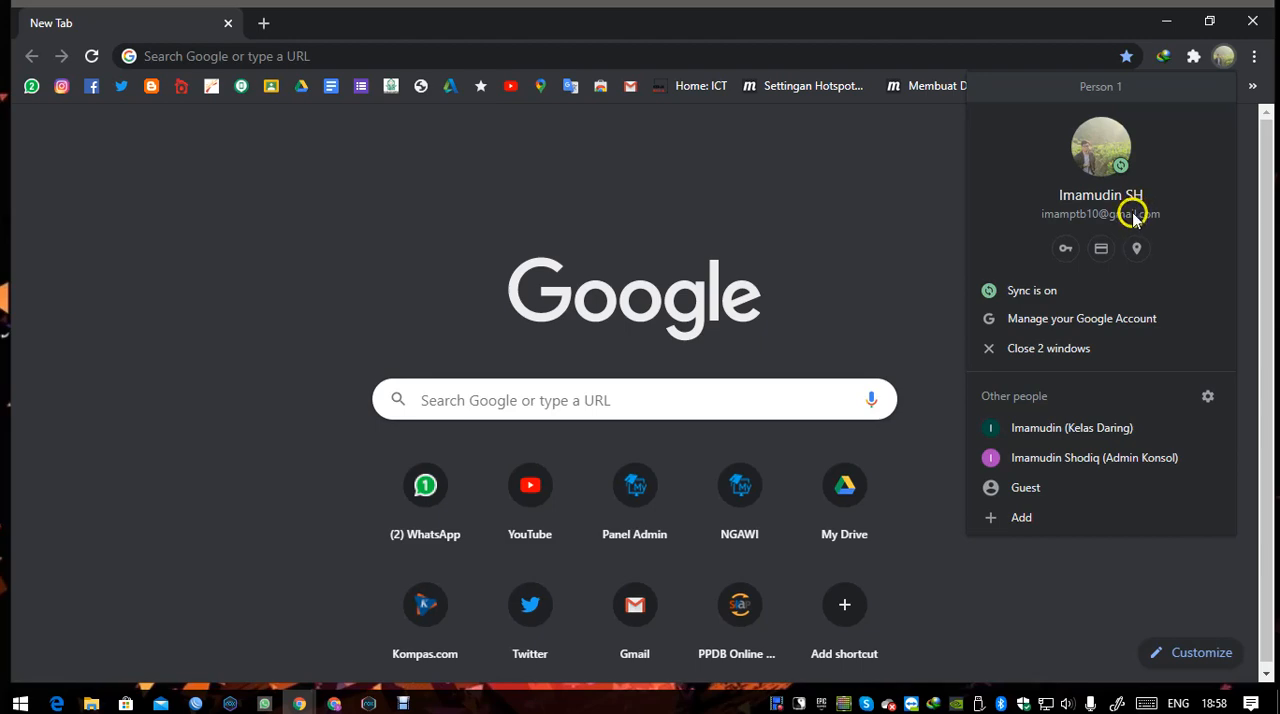
{"action": "left_click", "coordinate": [728, 217]}
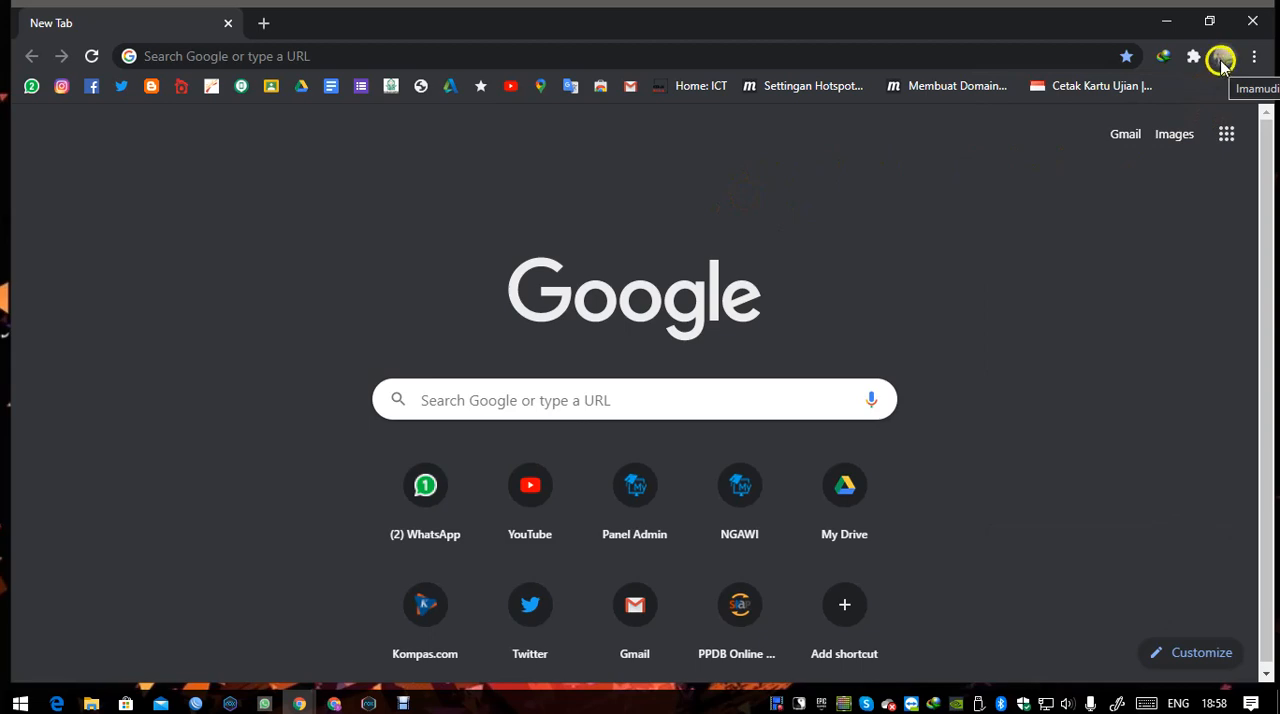
{"action": "left_click", "coordinate": [1224, 58]}
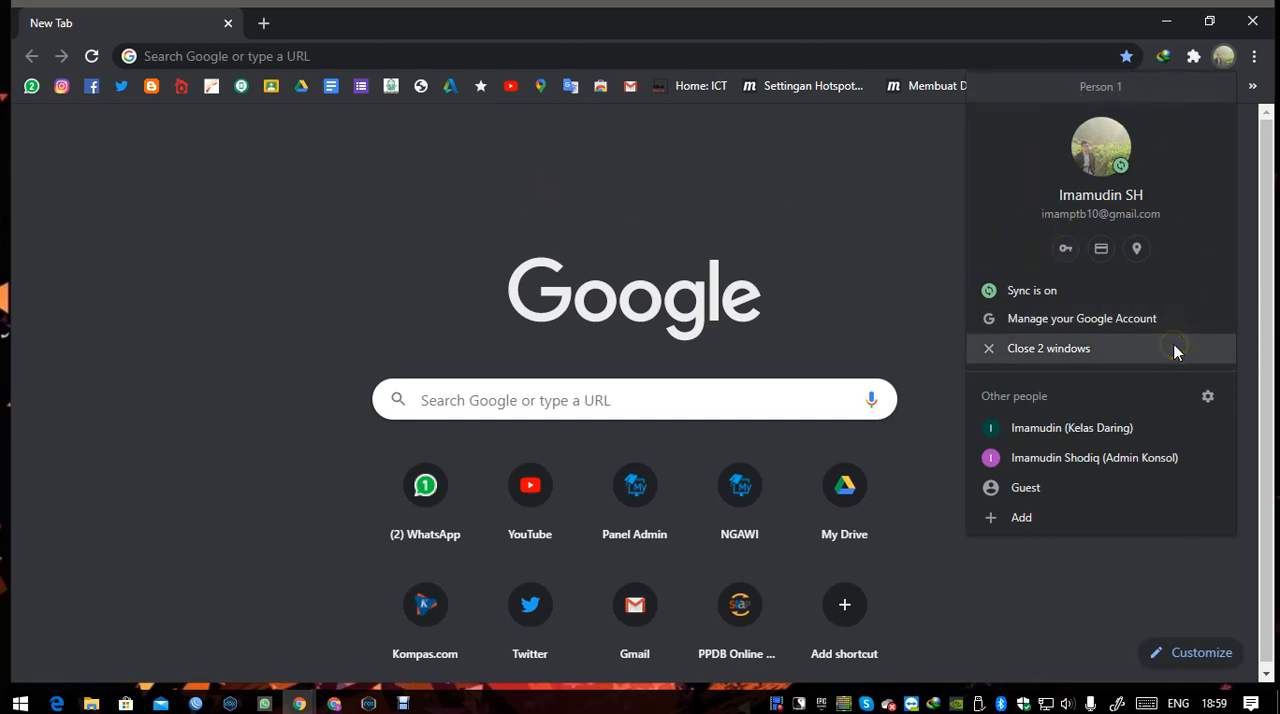
{"action": "left_click", "coordinate": [1027, 516]}
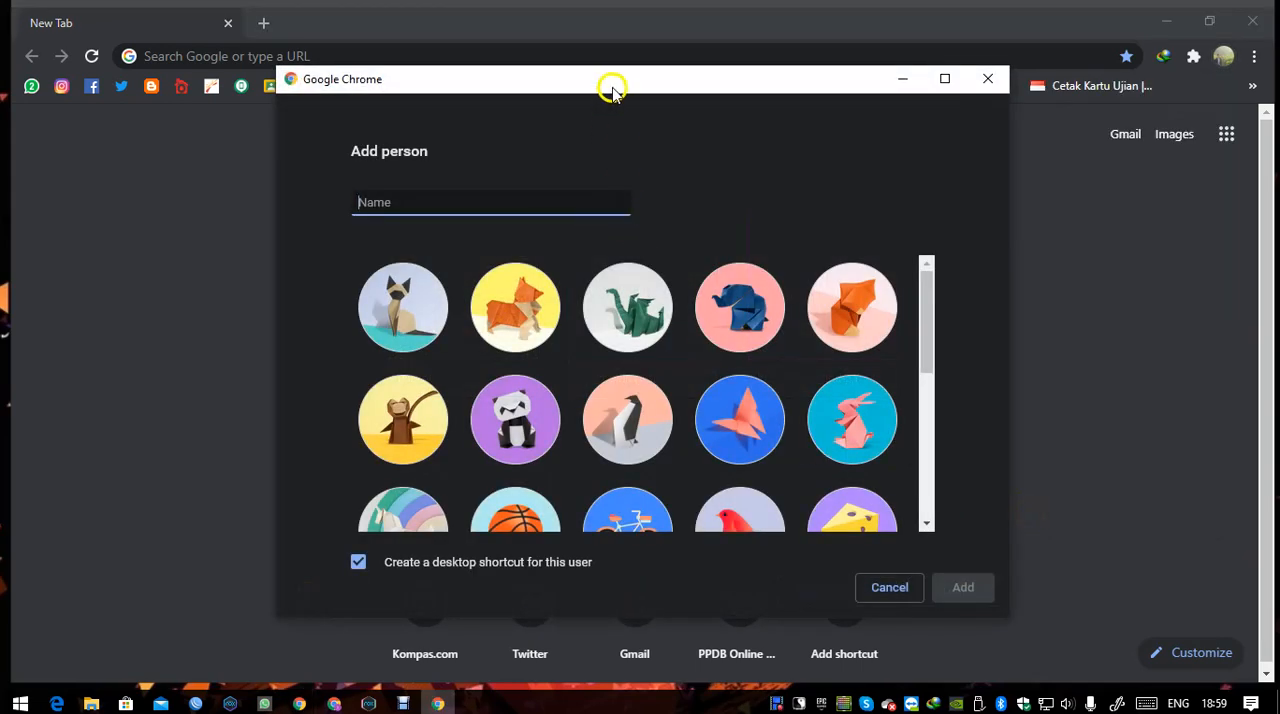
{"action": "left_click_drag", "start_coordinate": [612, 90], "coordinate": [690, 104]}
{"action": "left_click", "coordinate": [600, 213]}
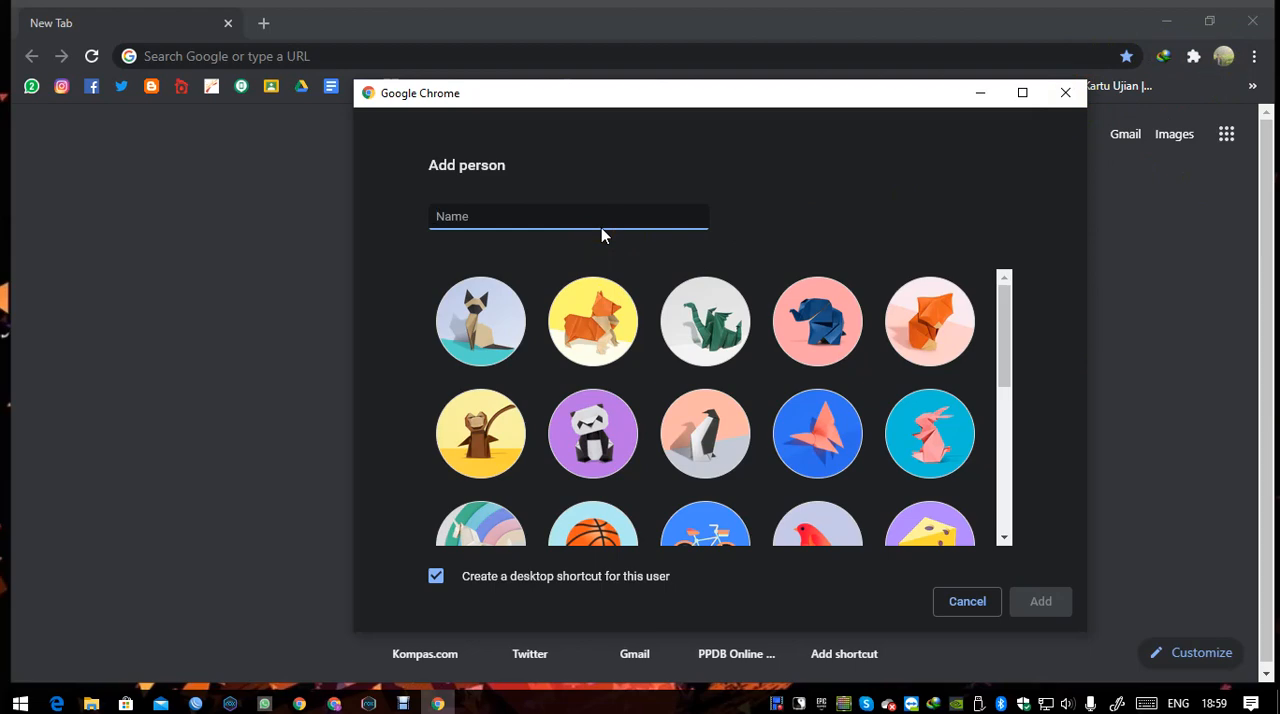
{"action": "type", "text": "Kelas Dari"}
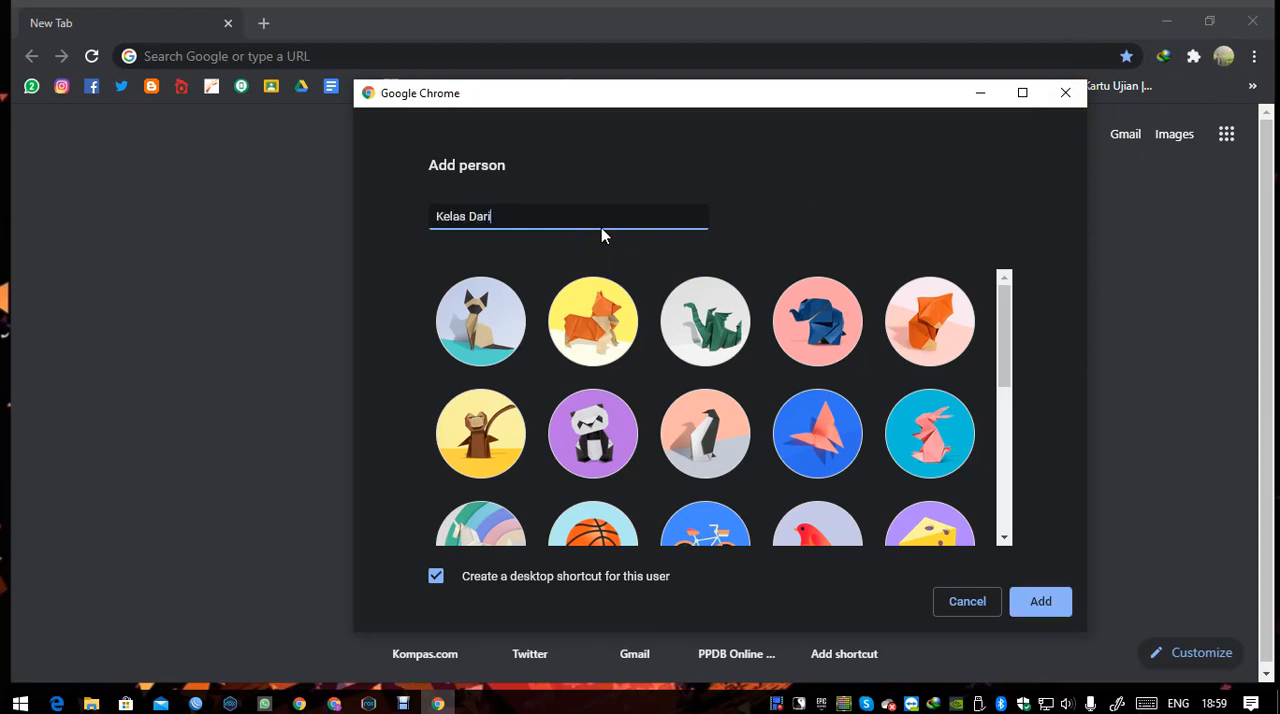
{"action": "type", "text": "ng"}
{"action": "left_click", "coordinate": [507, 326]}
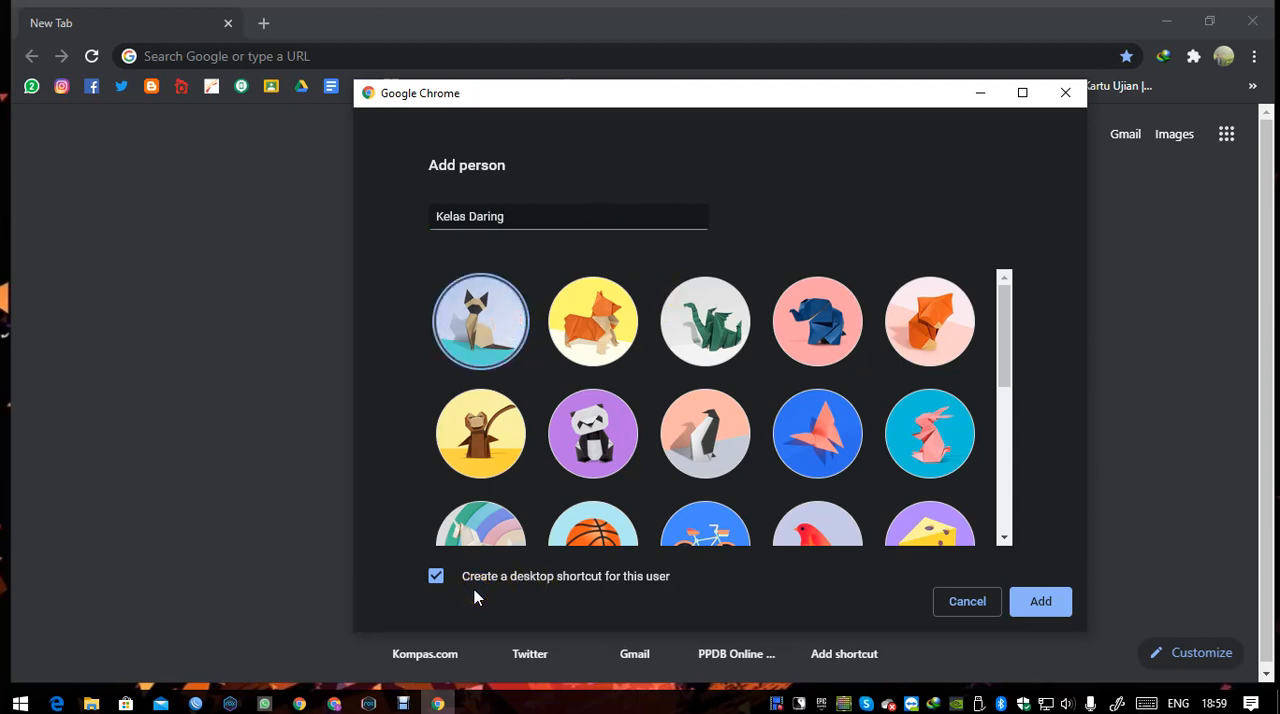
{"action": "left_click", "coordinate": [1041, 601]}
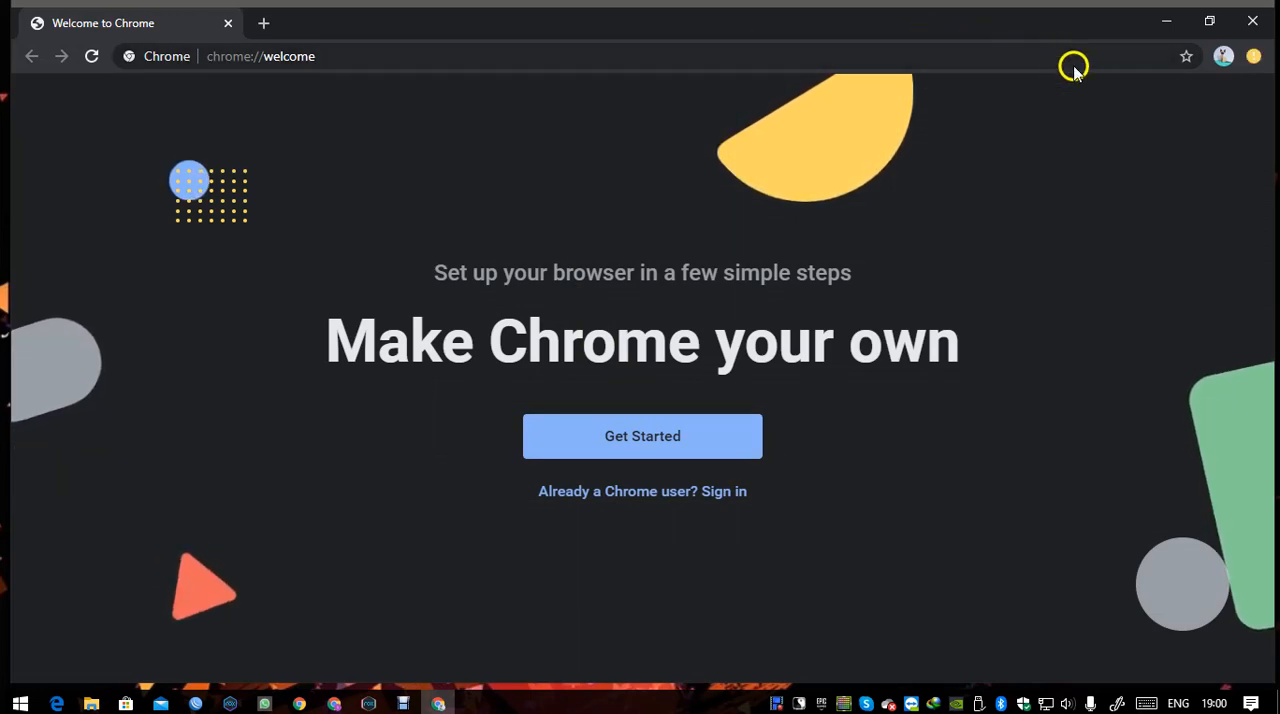
{"action": "left_click", "coordinate": [1223, 56]}
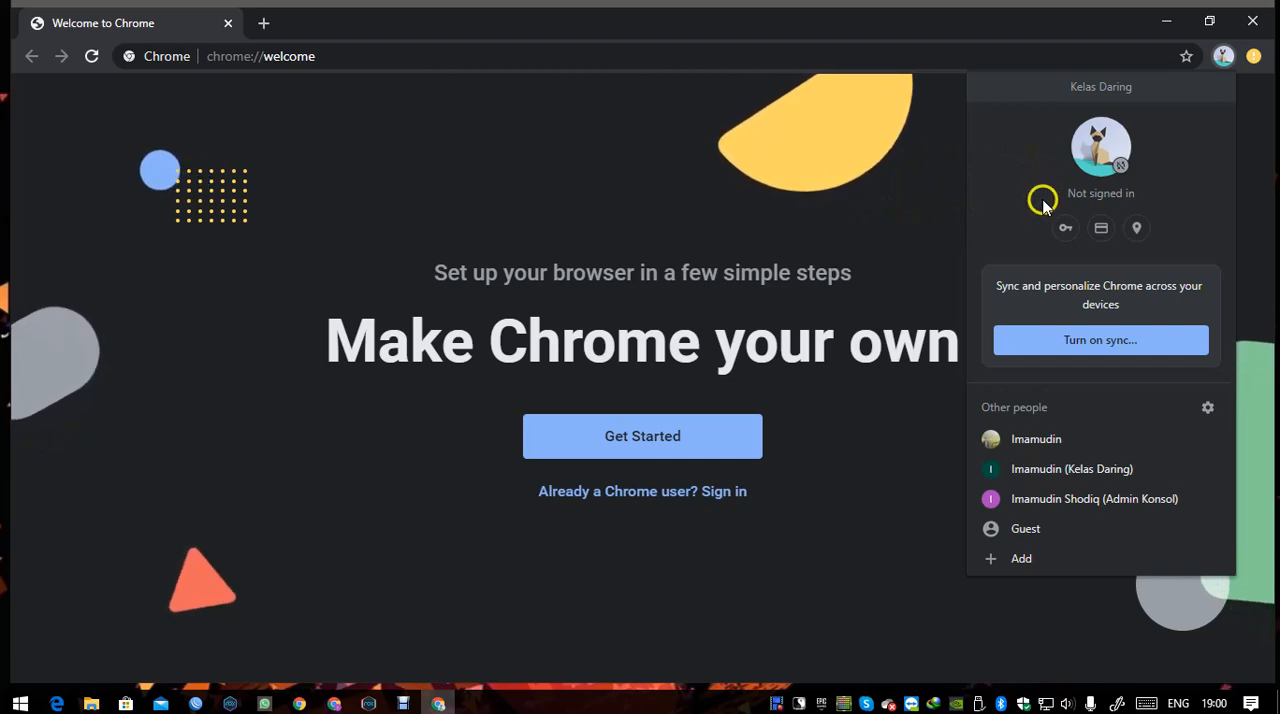
{"action": "left_click", "coordinate": [776, 203]}
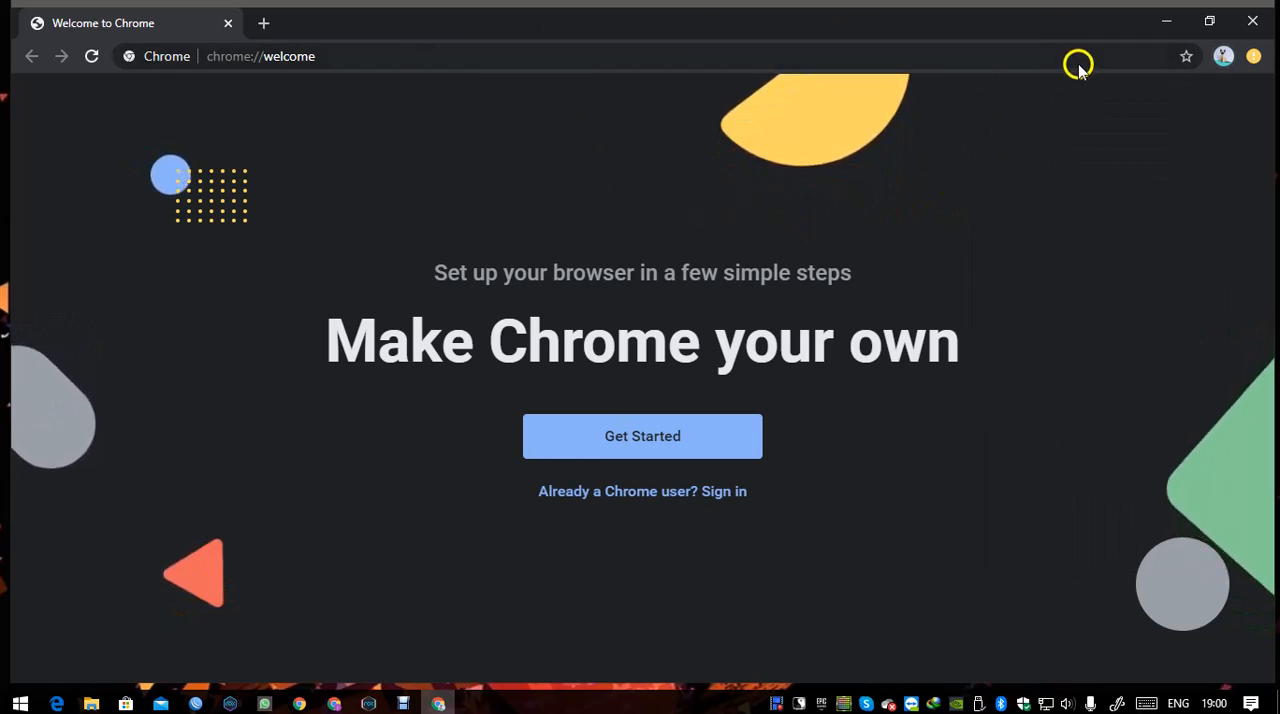
Open gsuite.google.com/dashboard in the new profile's window.
{"action": "left_click", "coordinate": [412, 62]}
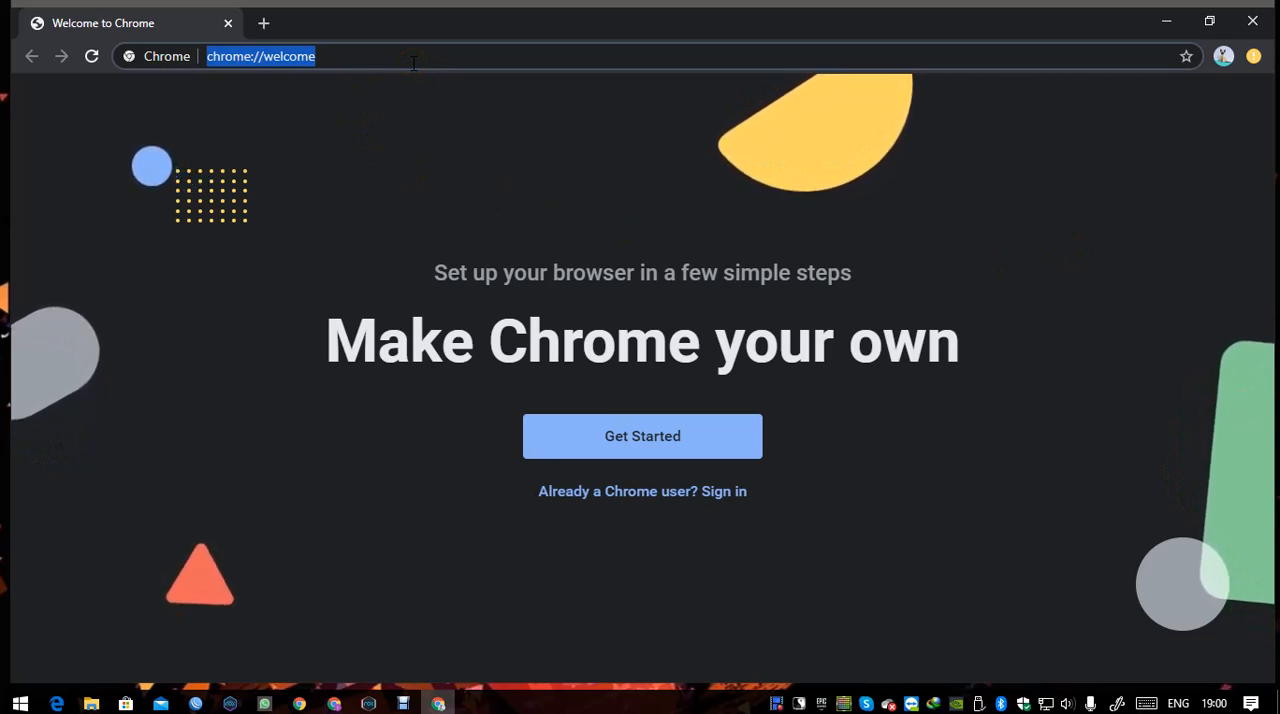
{"action": "type", "text": "gsuite."}
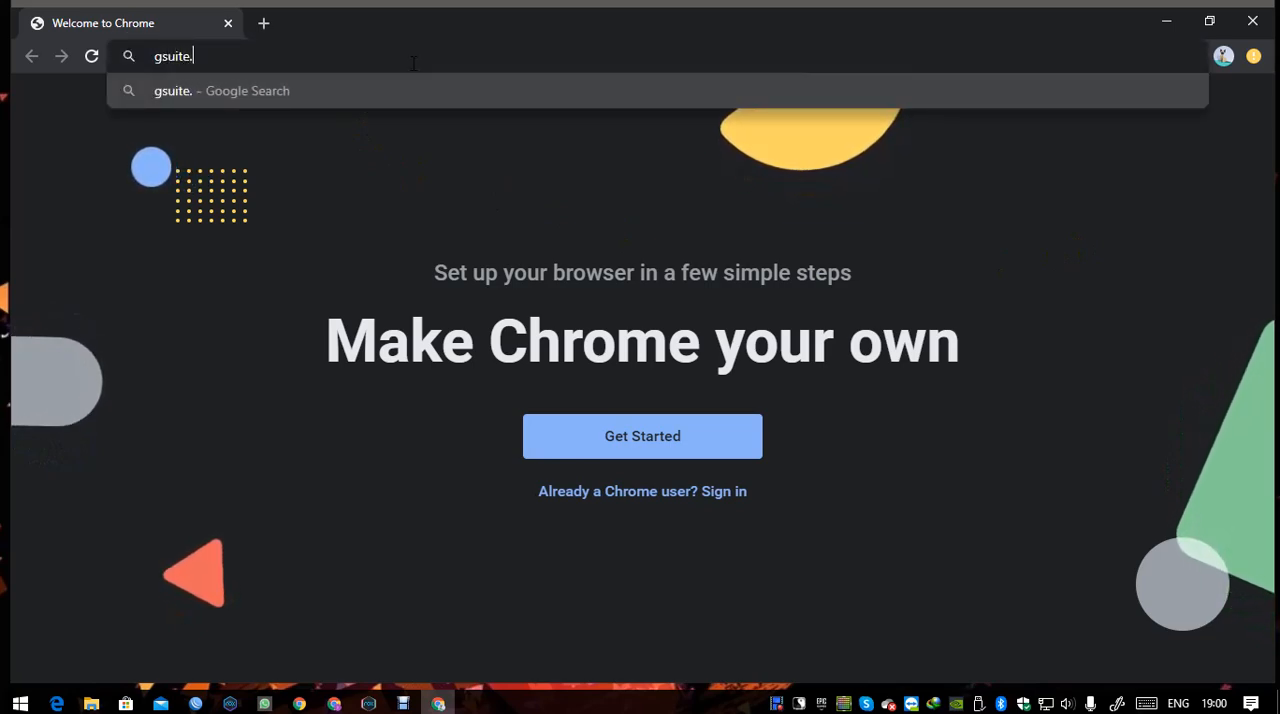
{"action": "type", "text": "google.co"}
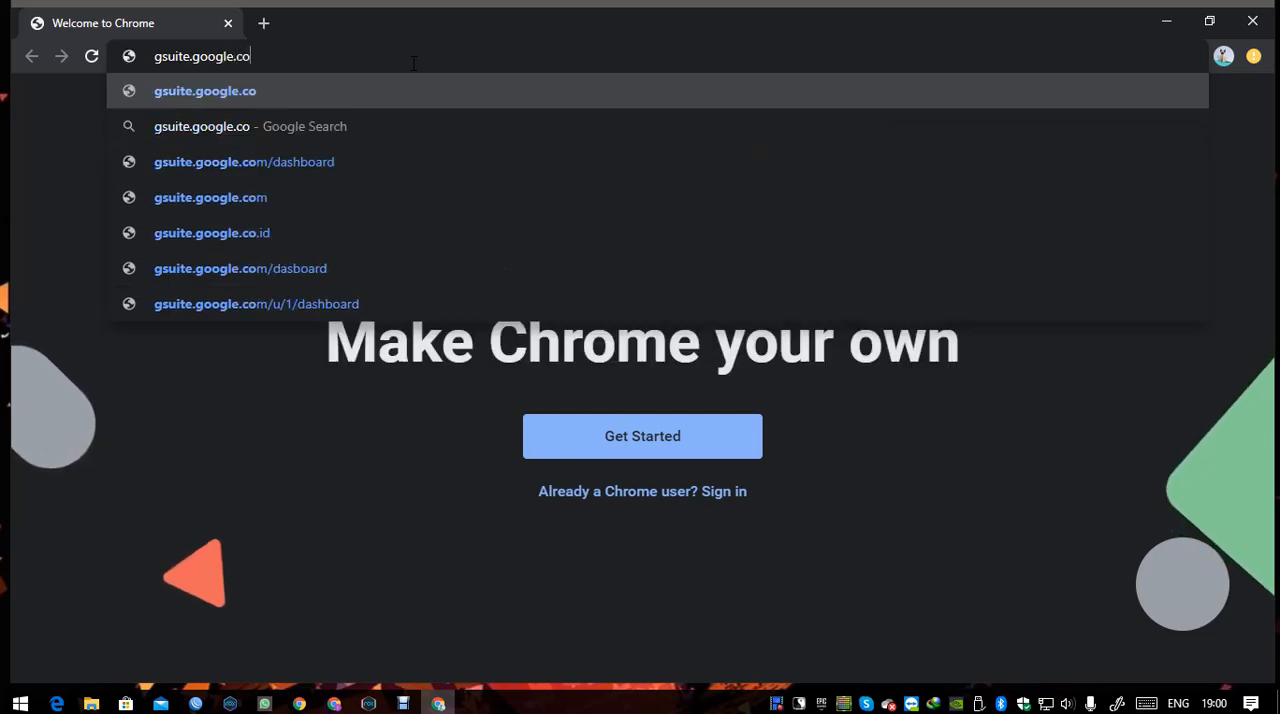
{"action": "type", "text": "m/"}
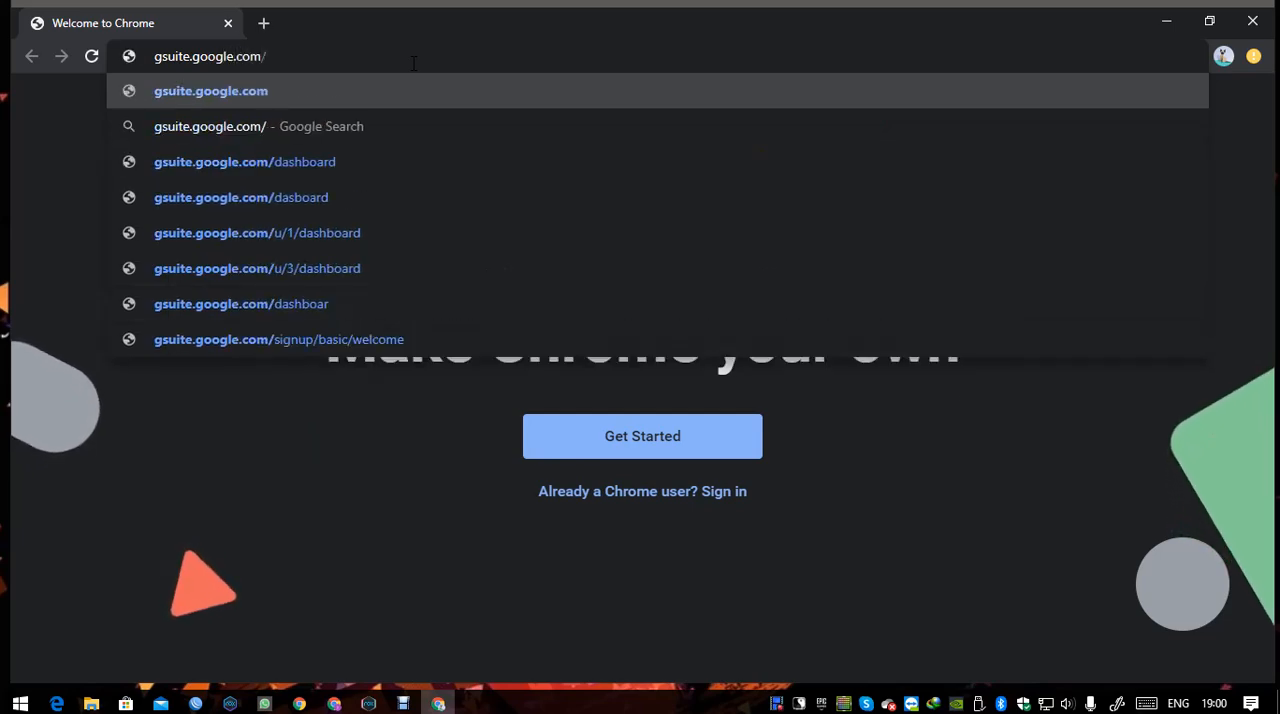
{"action": "type", "text": "dashboard"}
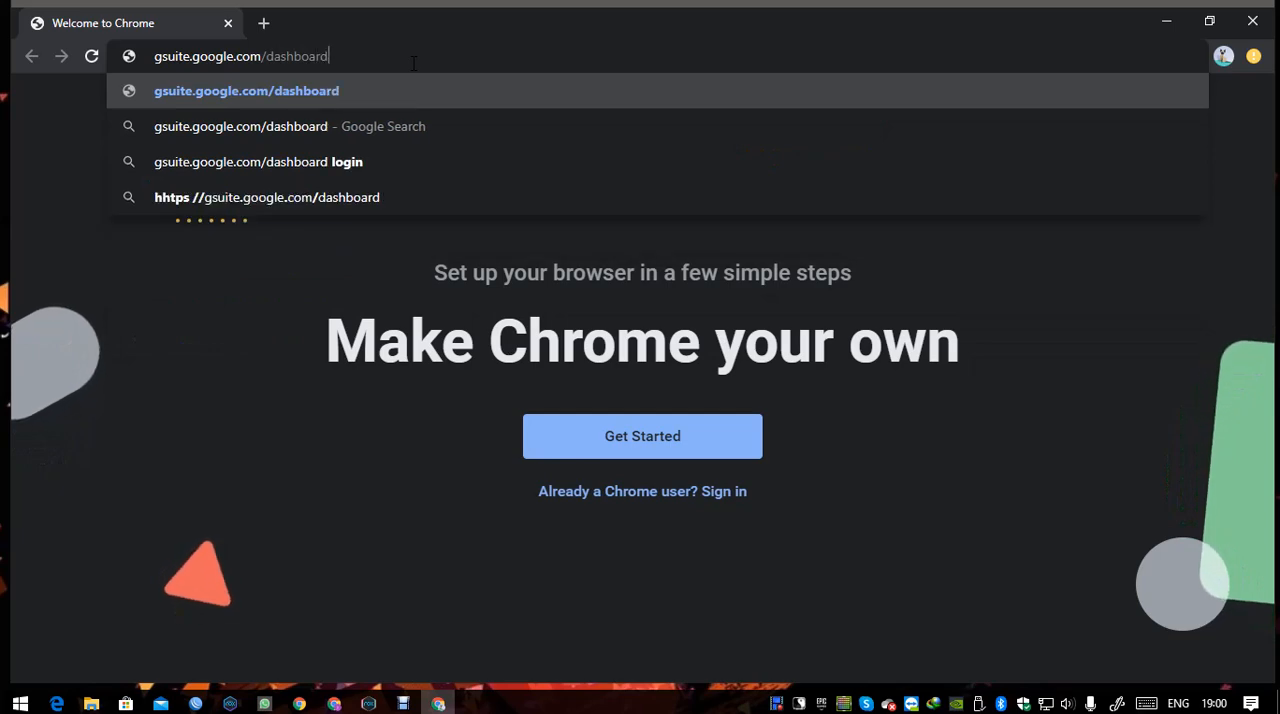
{"action": "key", "text": "Return"}
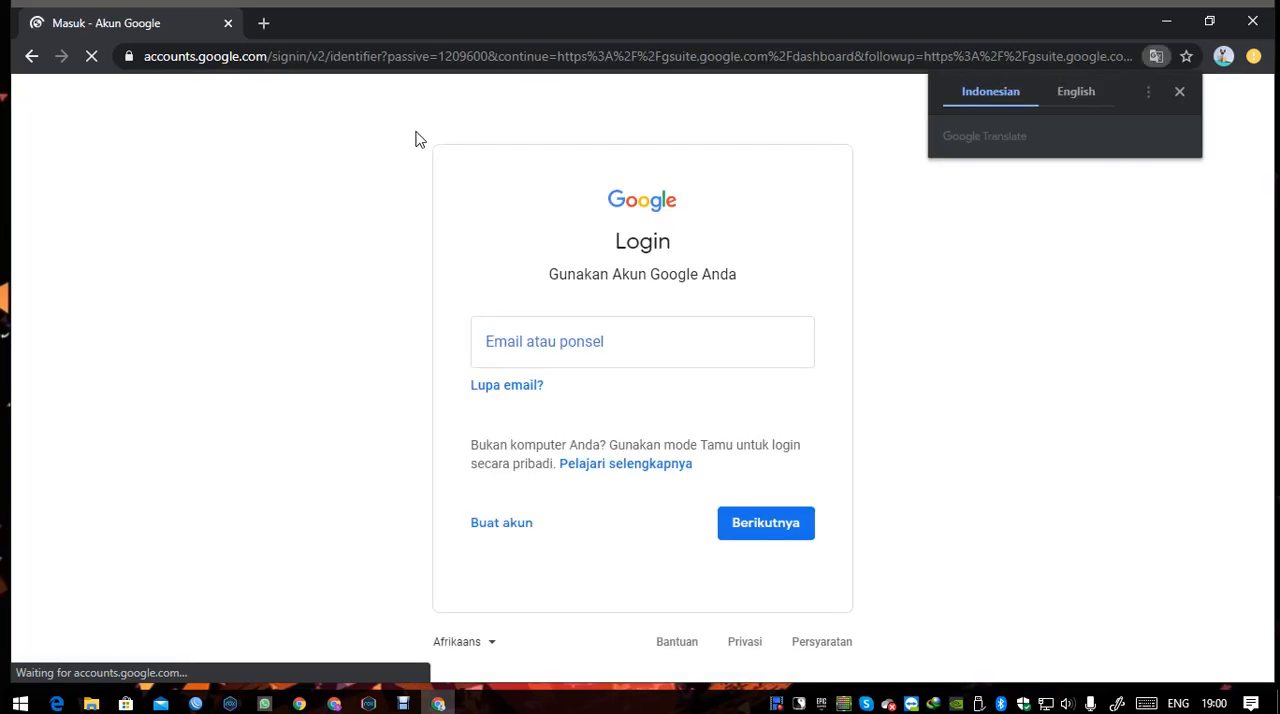
Dismiss the translation offer, sign in with the school account's e-mail and password, and save the password in the browser.
{"action": "left_click", "coordinate": [1179, 91]}
{"action": "left_click", "coordinate": [645, 345]}
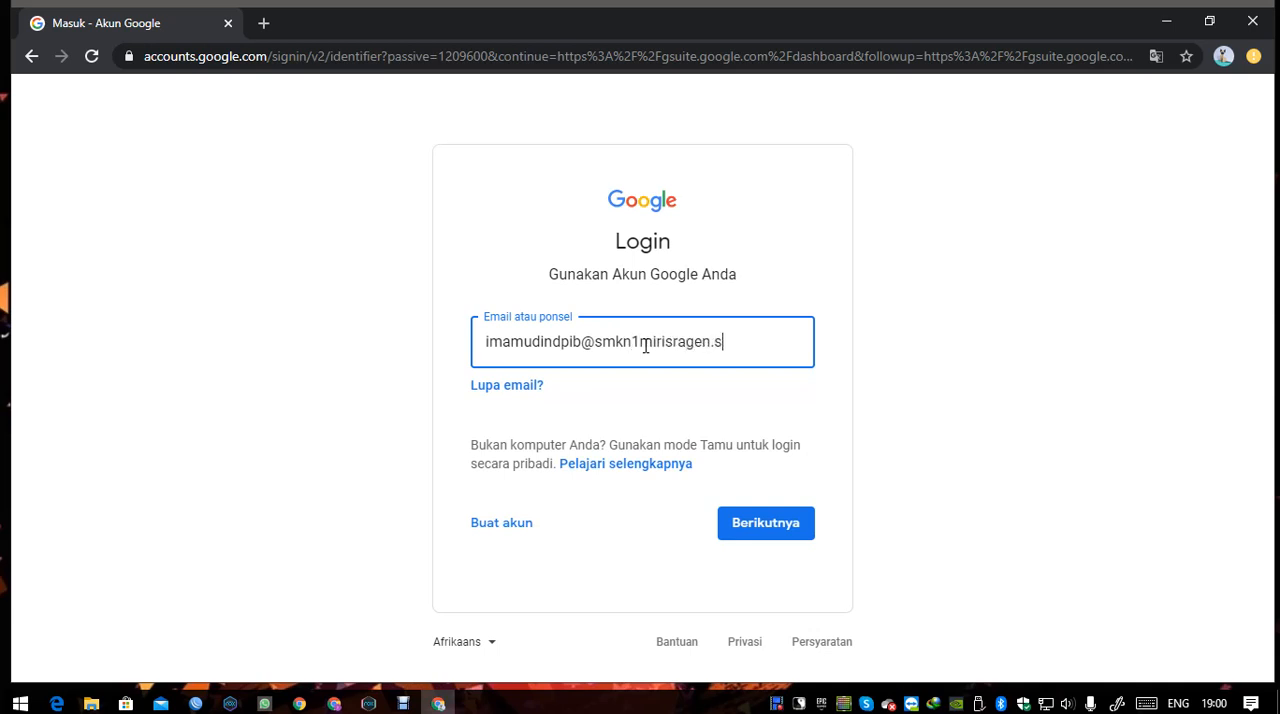
{"action": "key", "text": "Return"}
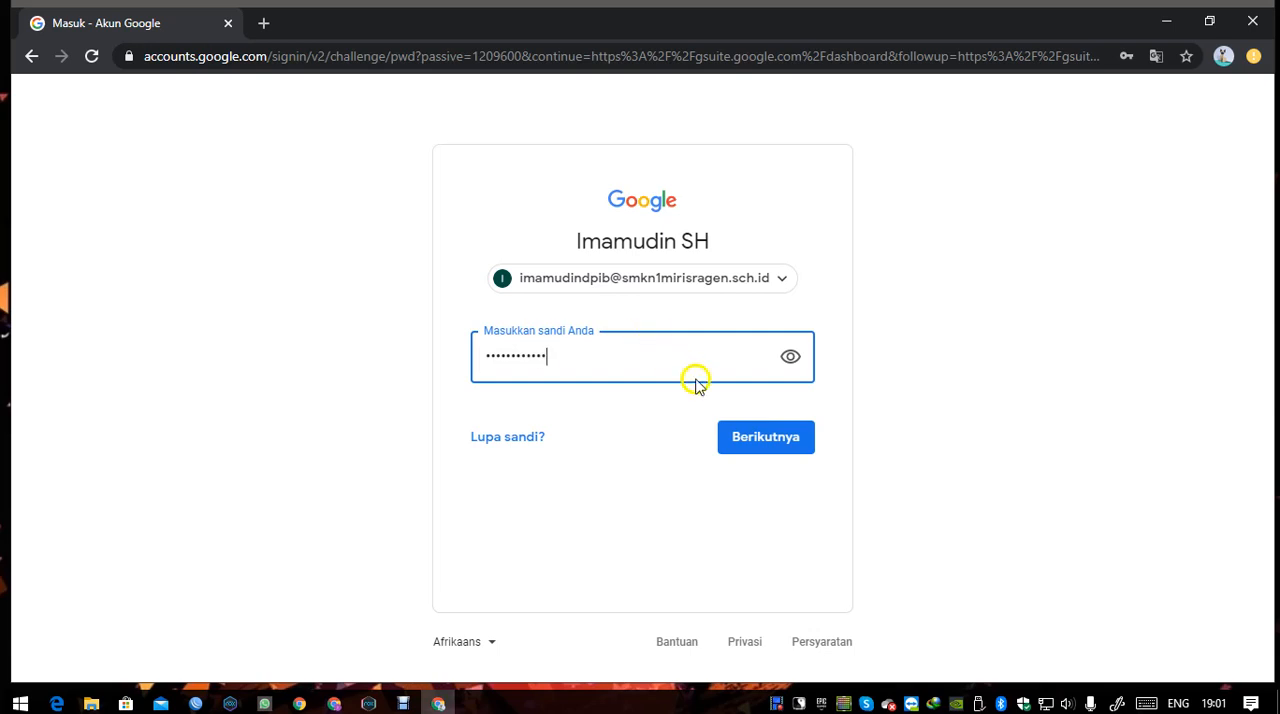
{"action": "left_click", "coordinate": [760, 437]}
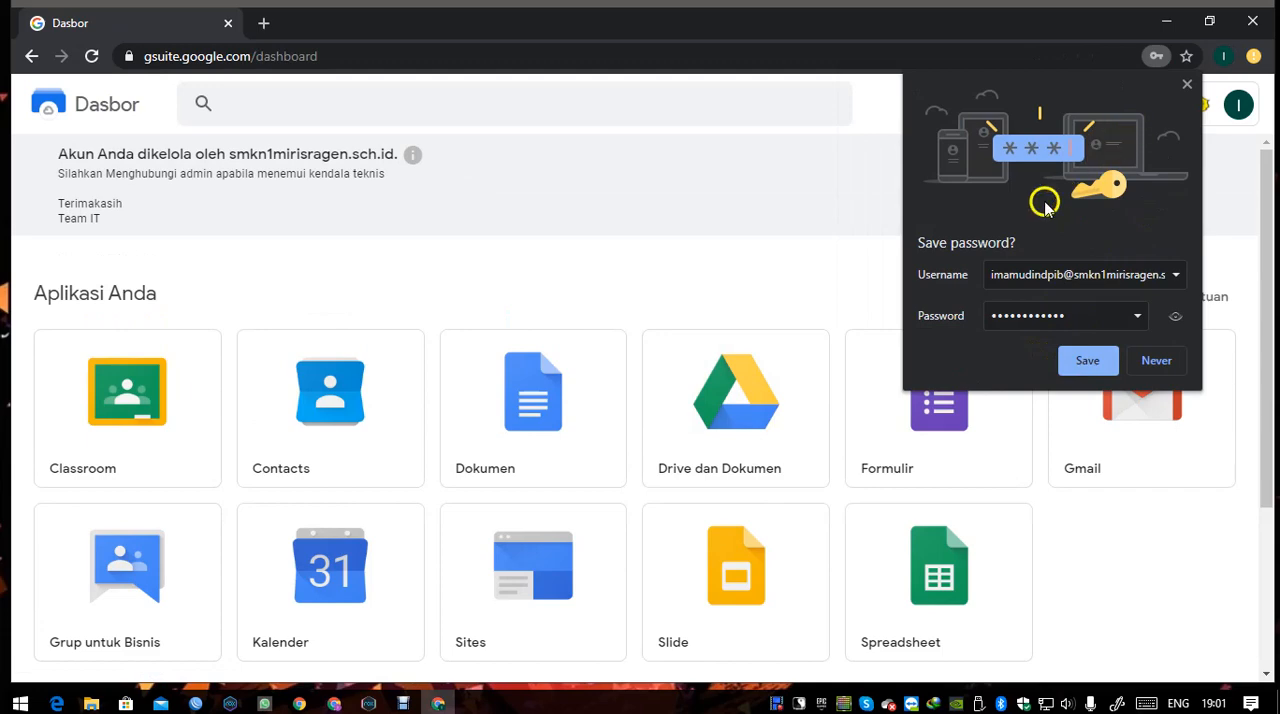
{"action": "left_click", "coordinate": [1089, 368]}
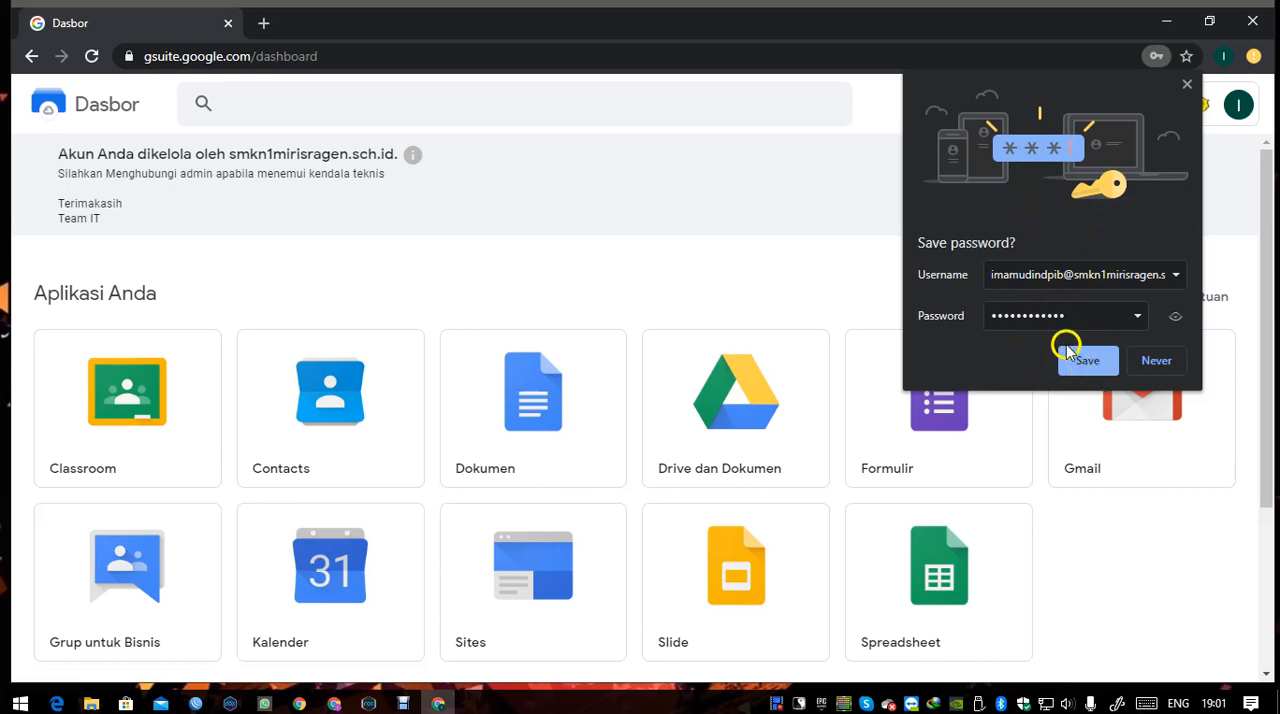
{"action": "left_click", "coordinate": [1070, 354]}
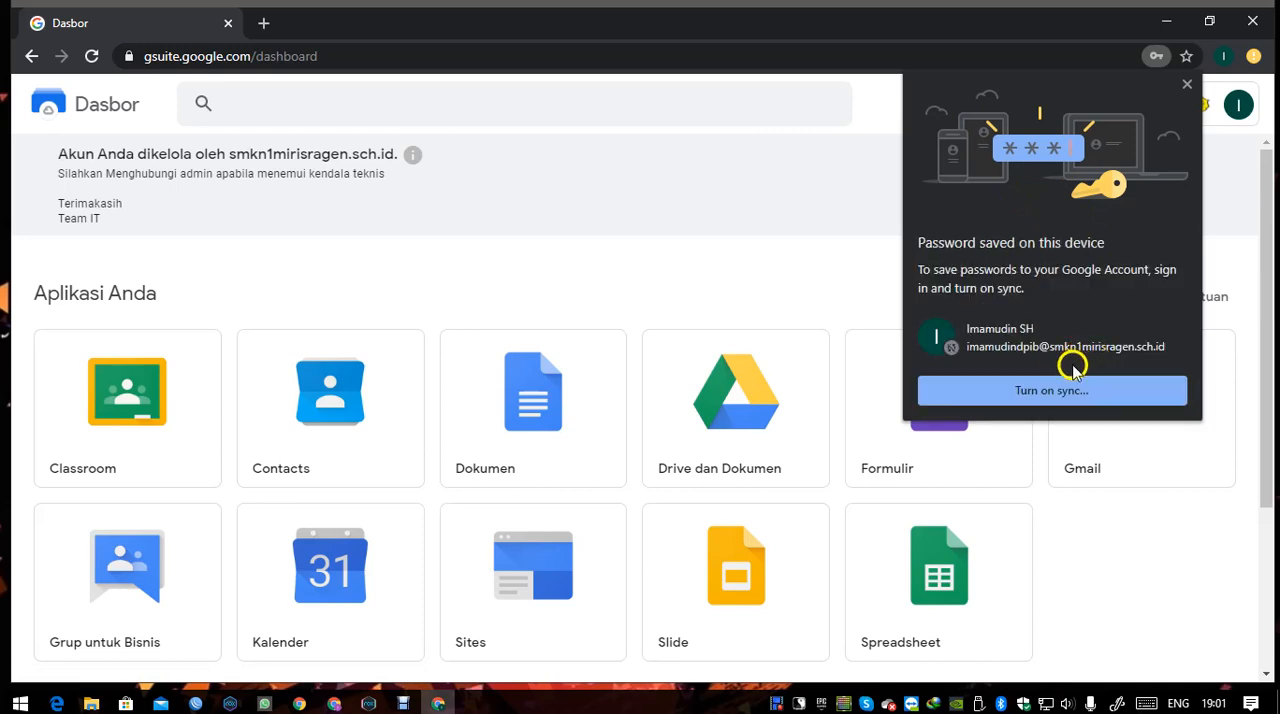
Try to turn on sync for the signed-in school account, and close the sync dialog without switching profiles.
{"action": "left_click", "coordinate": [1037, 396]}
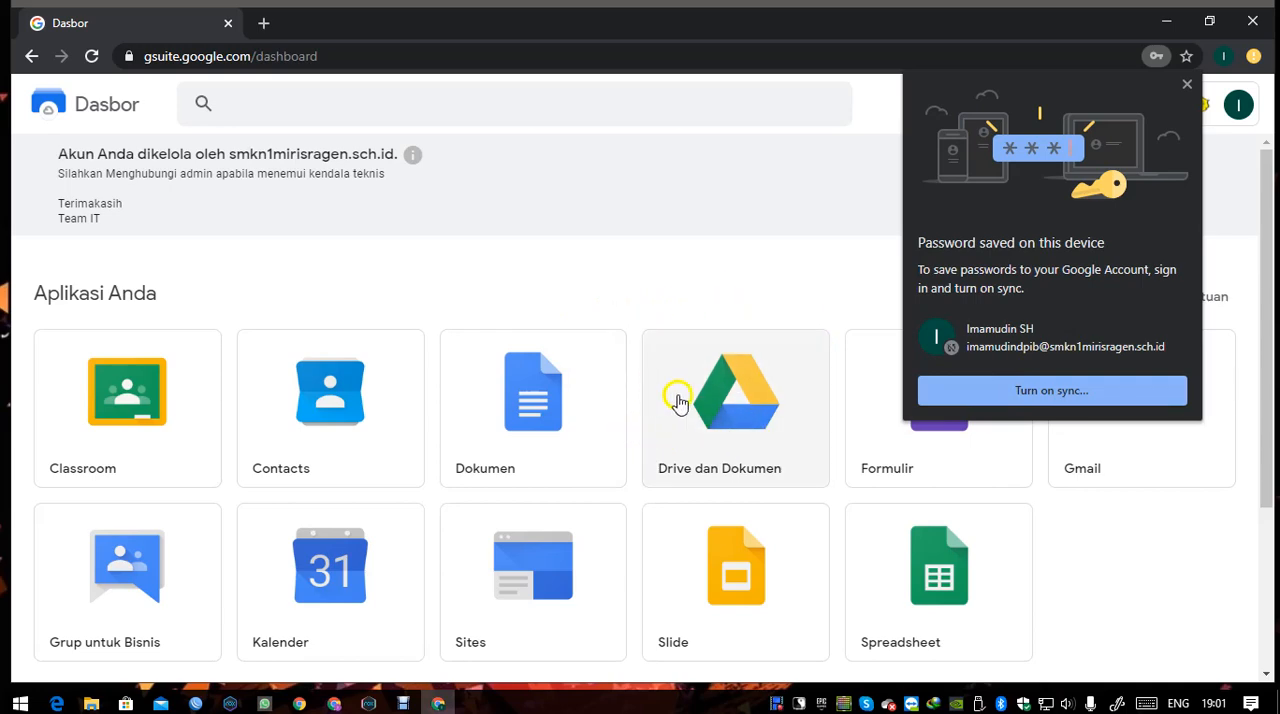
{"action": "left_click", "coordinate": [1020, 394]}
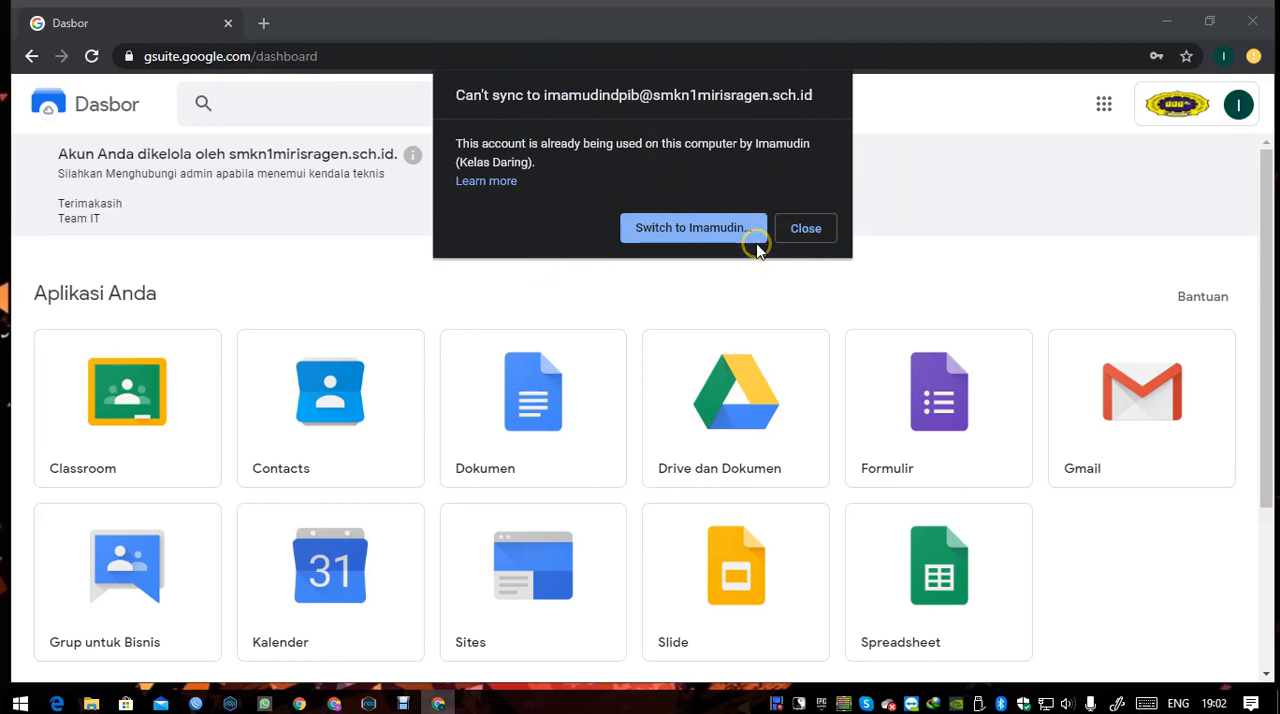
{"action": "left_click", "coordinate": [806, 230]}
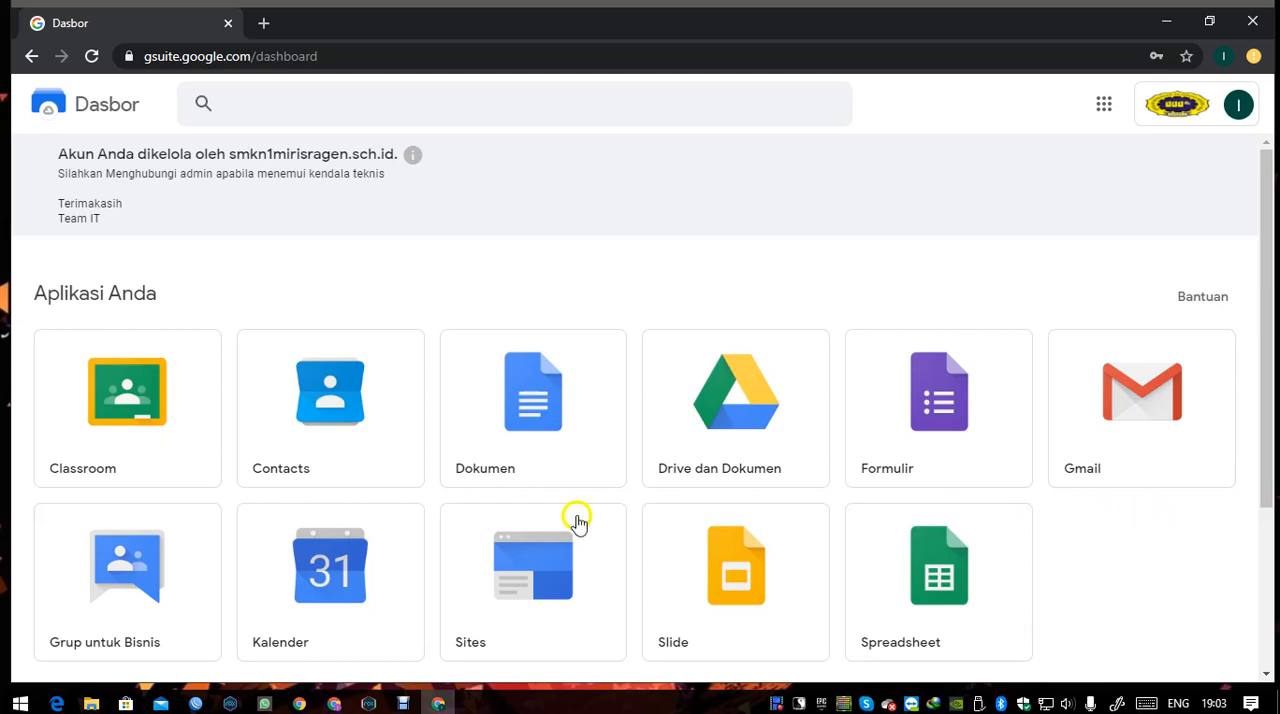
{"action": "left_click", "coordinate": [234, 499]}
{"action": "left_click", "coordinate": [425, 507]}
{"action": "left_click", "coordinate": [524, 638]}
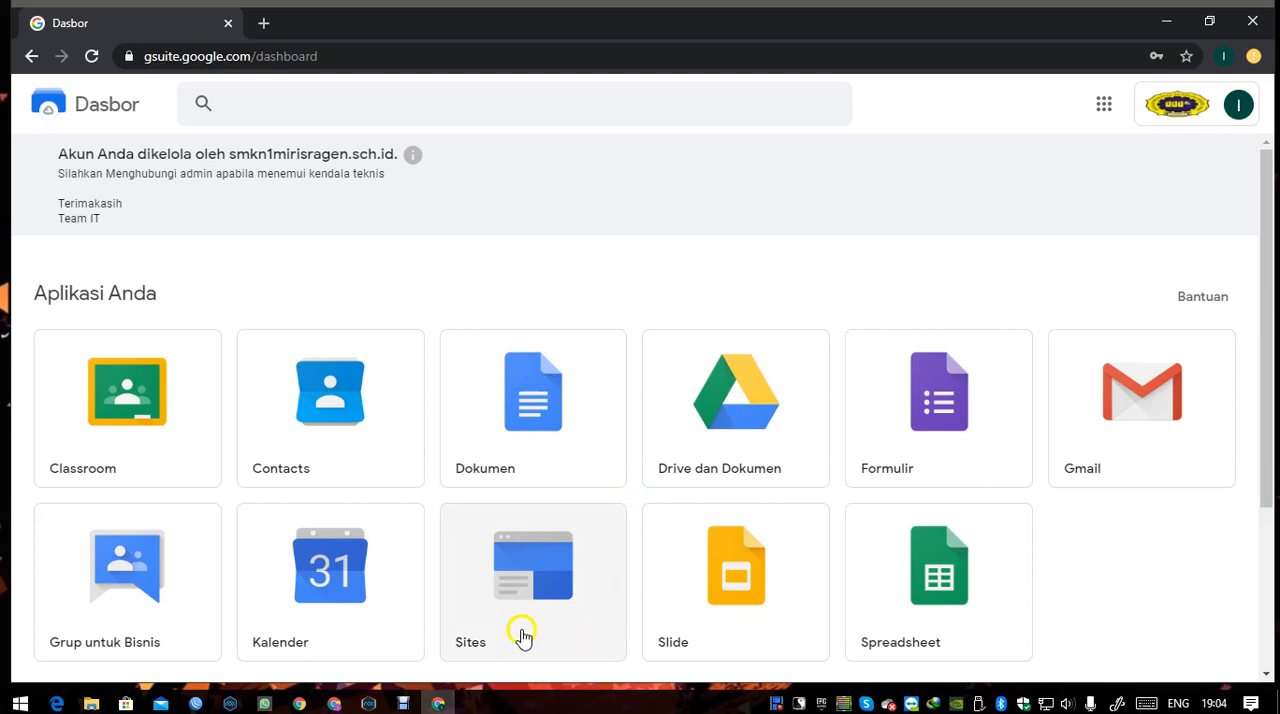
{"action": "left_click", "coordinate": [524, 638]}
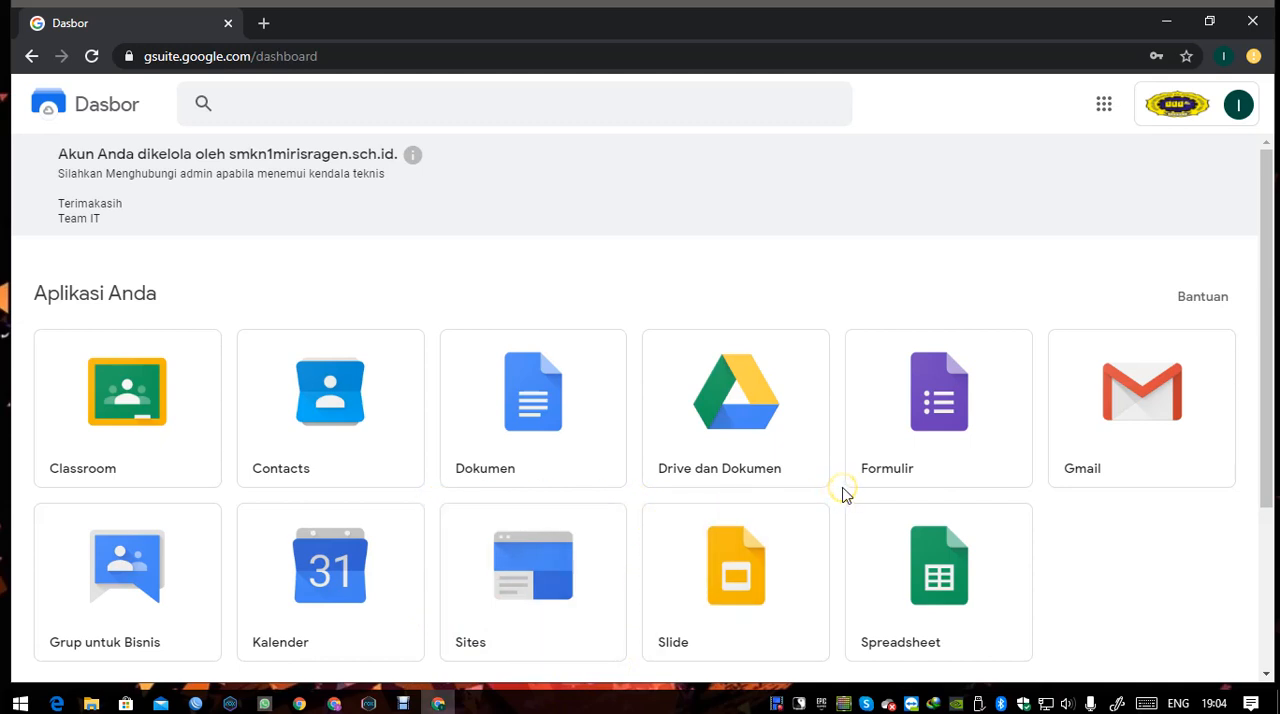
{"action": "left_click", "coordinate": [781, 530]}
Open Google Classroom from the G Suite dashboard.
{"action": "left_click", "coordinate": [121, 425]}
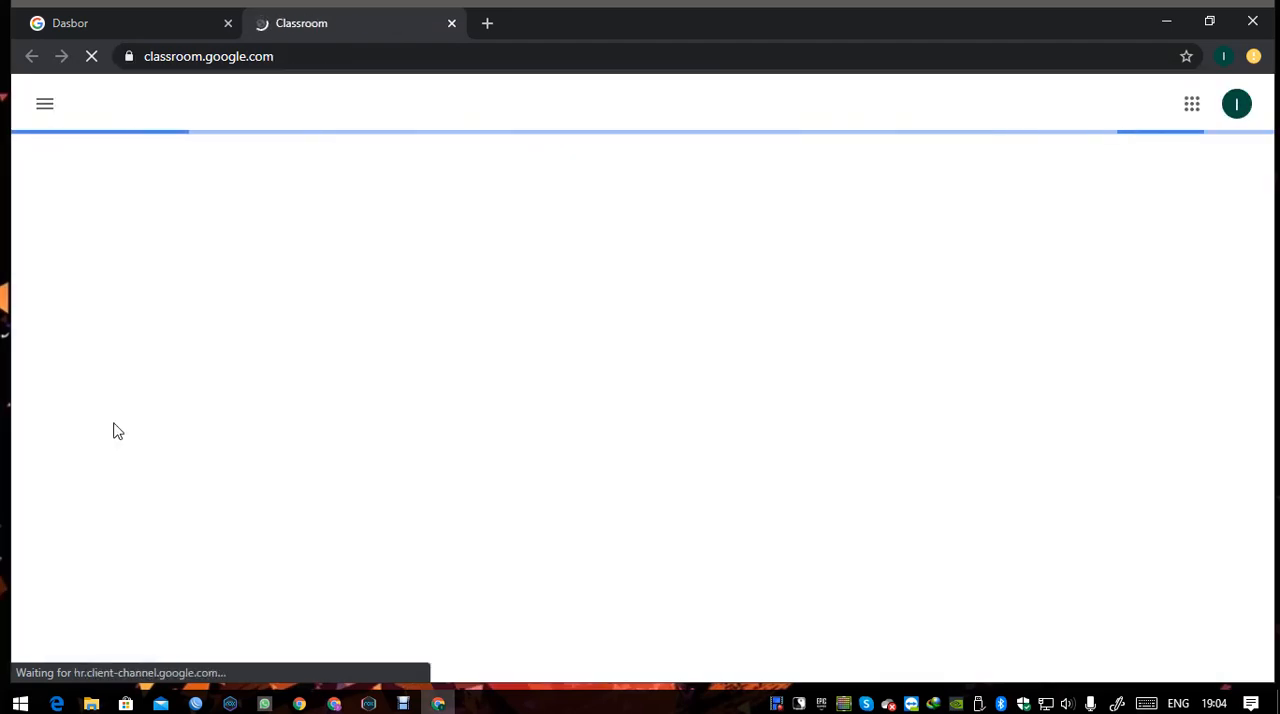
{"action": "left_click", "coordinate": [114, 422]}
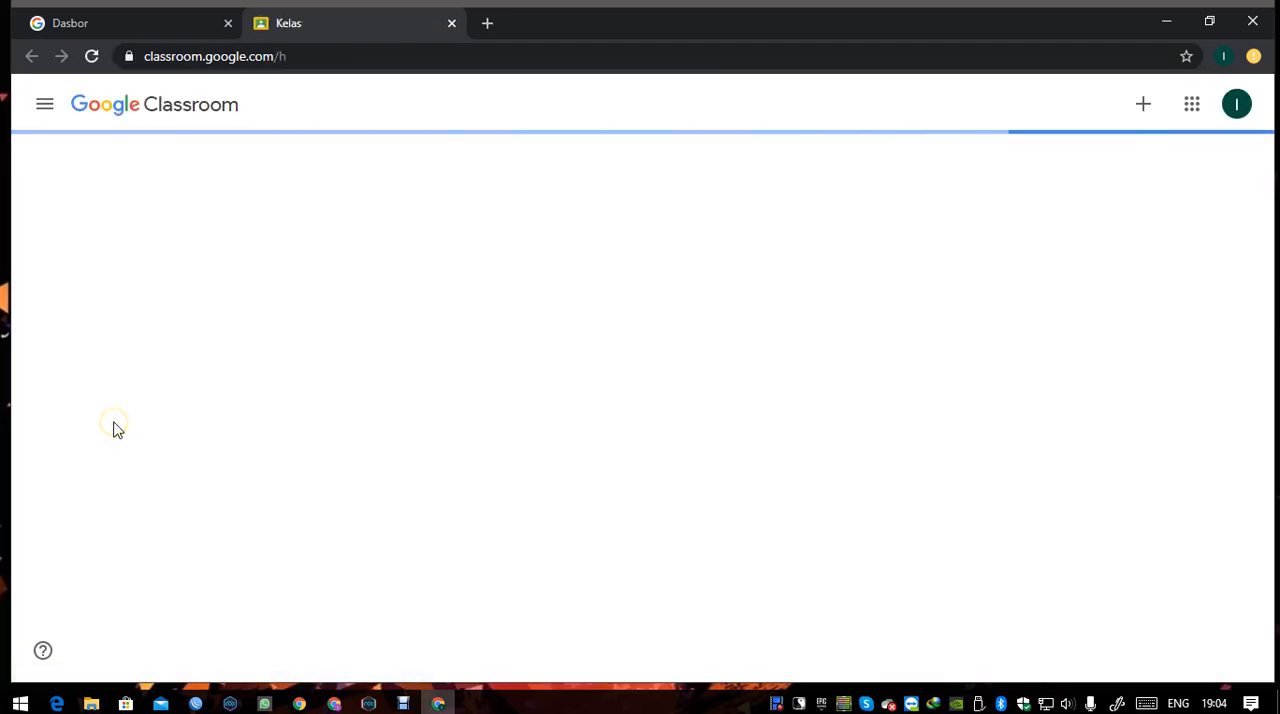
{"action": "left_click", "coordinate": [111, 430]}
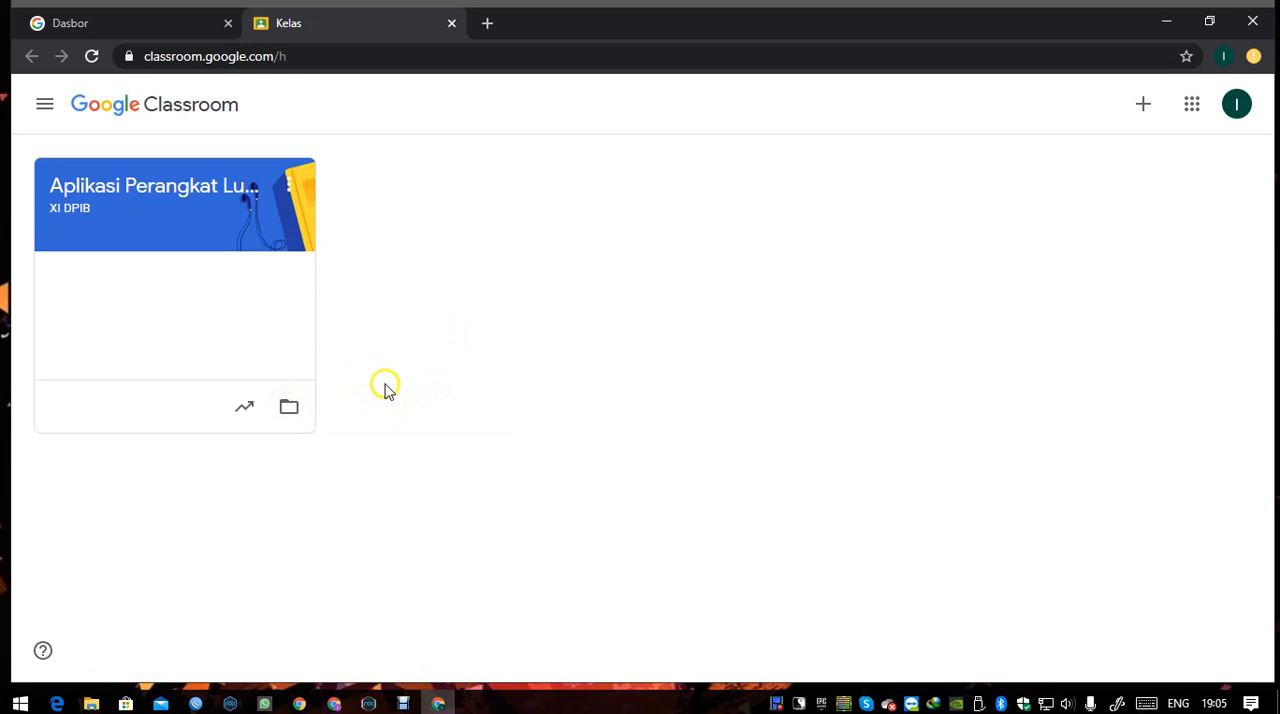
Examine the dialog for joining a class with a class code (Gabung ke kelas), and cancel it.
{"action": "left_click", "coordinate": [1145, 112]}
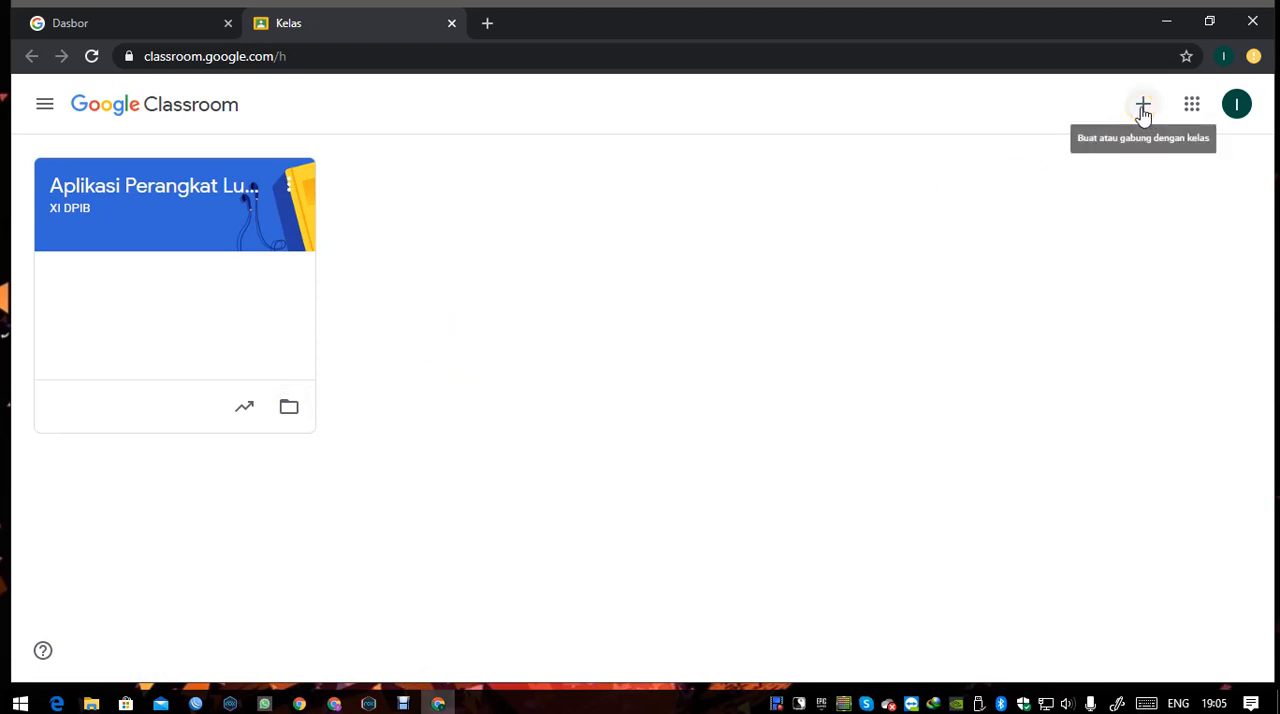
{"action": "left_click", "coordinate": [1143, 112]}
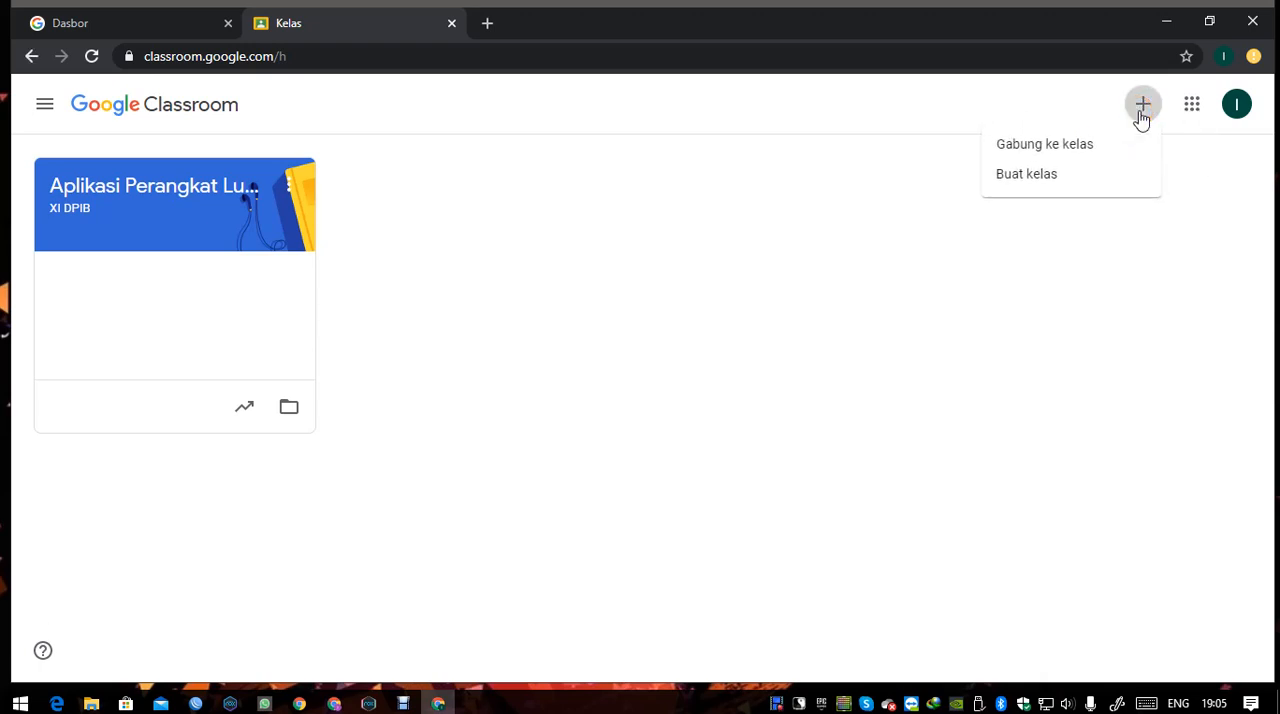
{"action": "left_click", "coordinate": [1141, 114]}
{"action": "left_click", "coordinate": [1047, 178]}
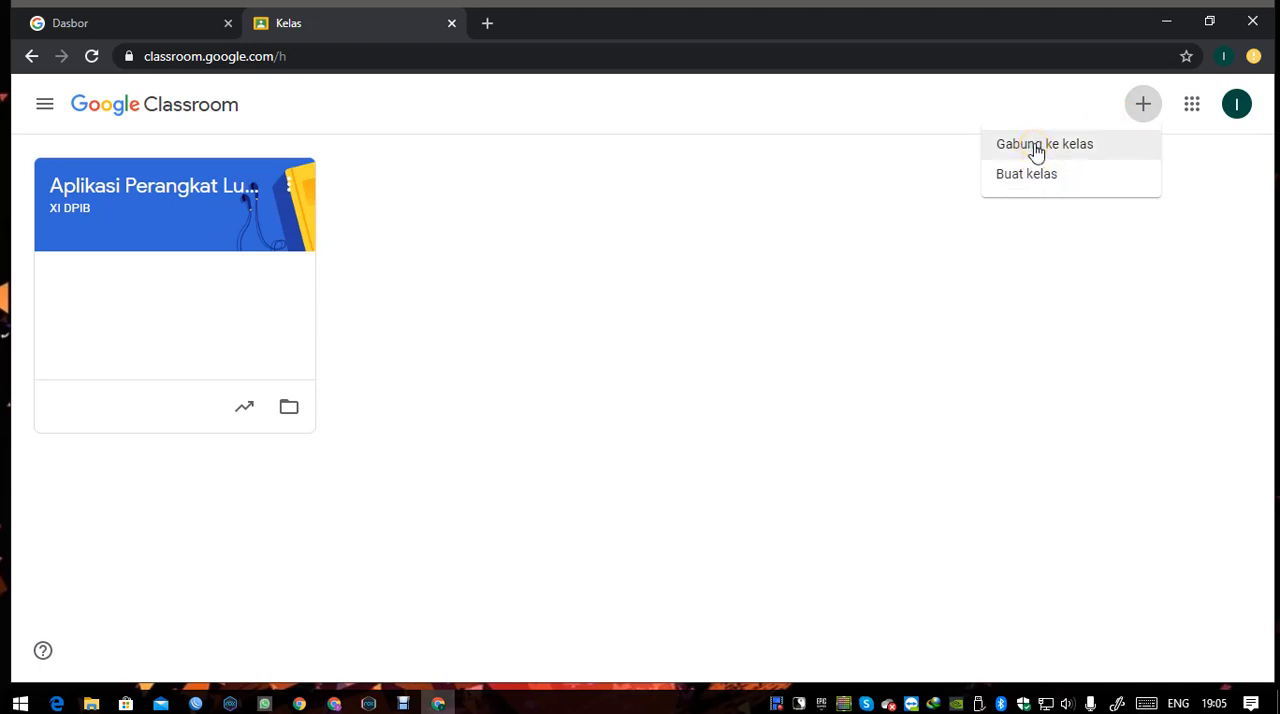
{"action": "left_click", "coordinate": [1036, 148]}
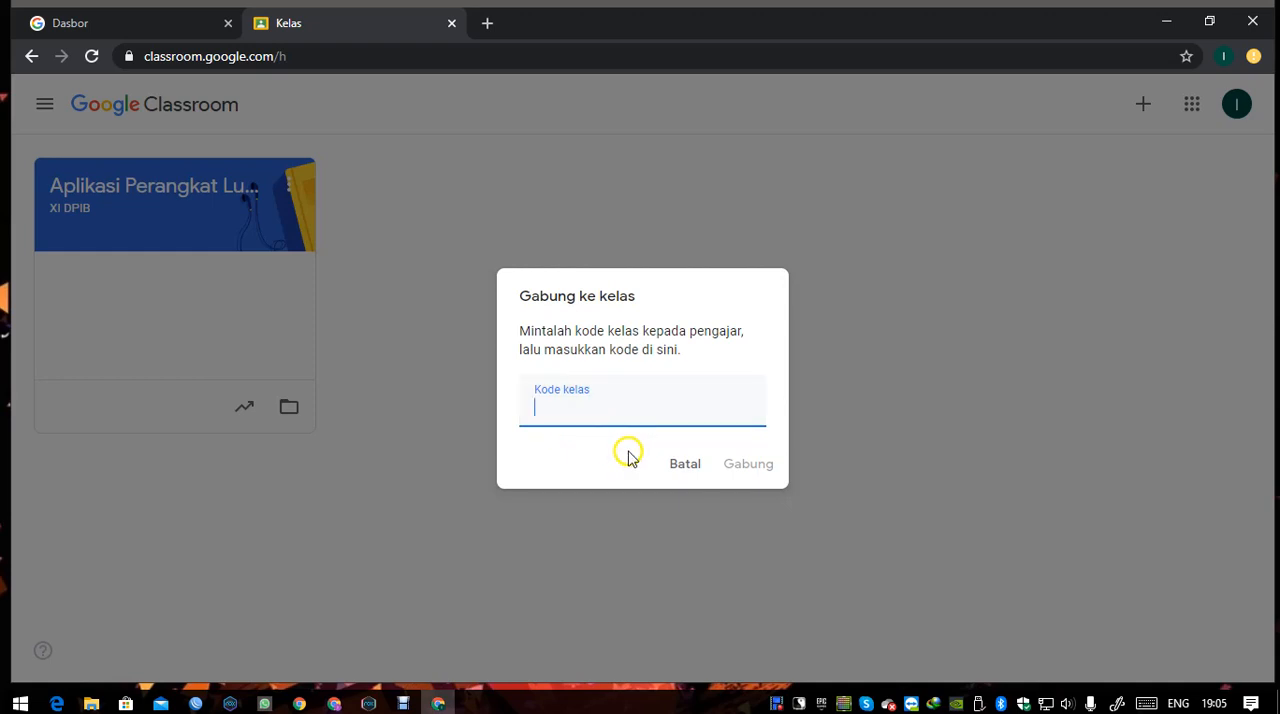
{"action": "left_click", "coordinate": [685, 465]}
Start creating a new class named Contoh1 with the section (Bagian) Kelas A.
{"action": "left_click", "coordinate": [1141, 105]}
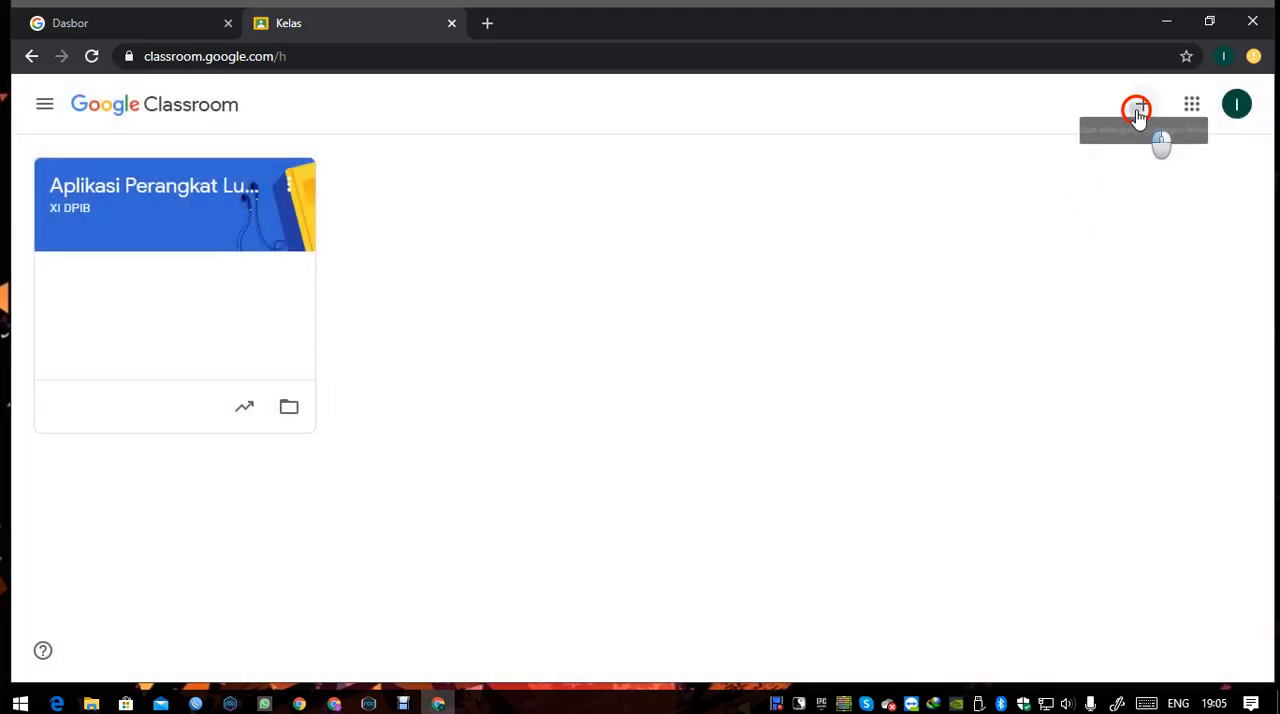
{"action": "left_click", "coordinate": [1043, 177]}
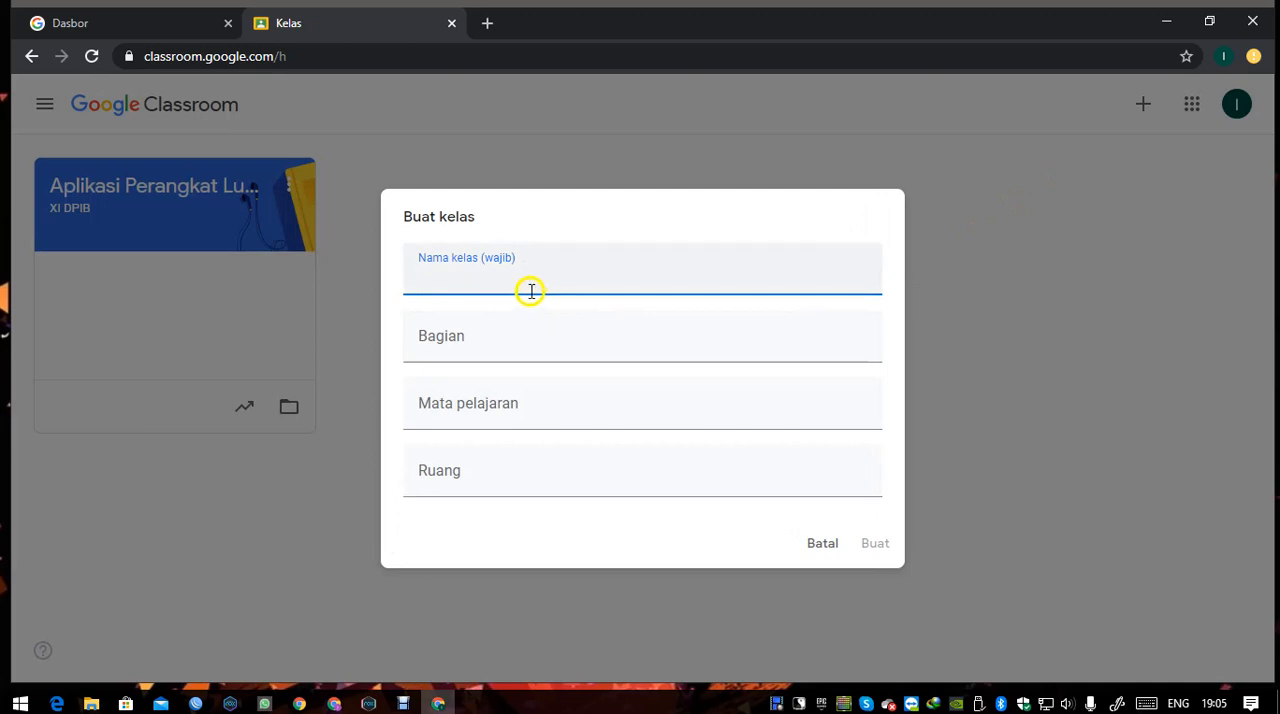
{"action": "left_click", "coordinate": [535, 282]}
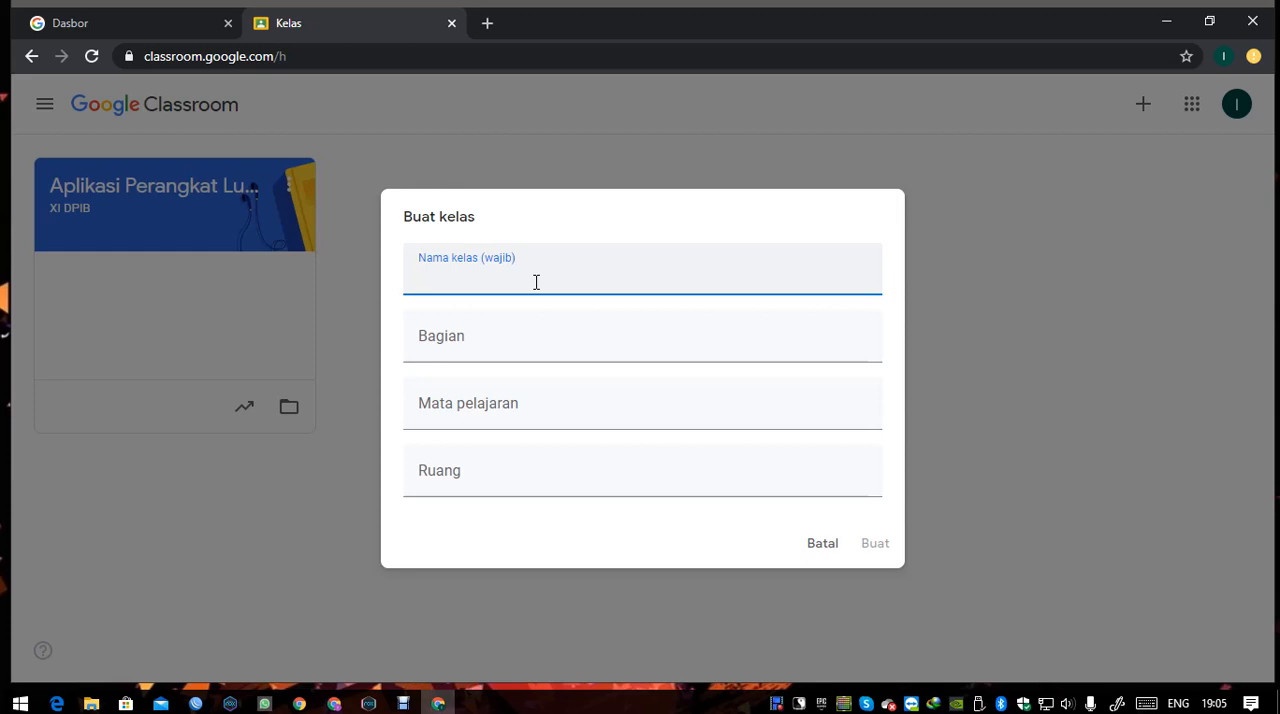
{"action": "type", "text": "Contoh1"}
{"action": "key", "text": "Tab"}
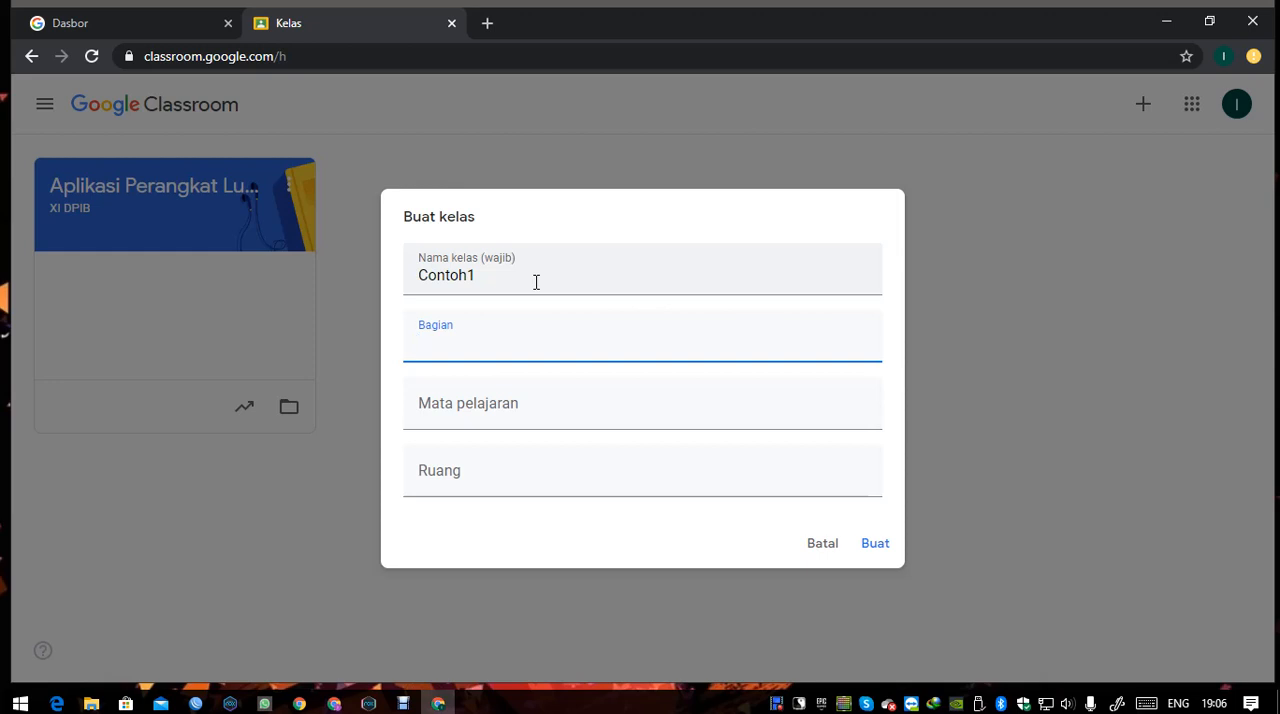
{"action": "type", "text": "Kelas A"}
{"action": "key", "text": "Tab"}
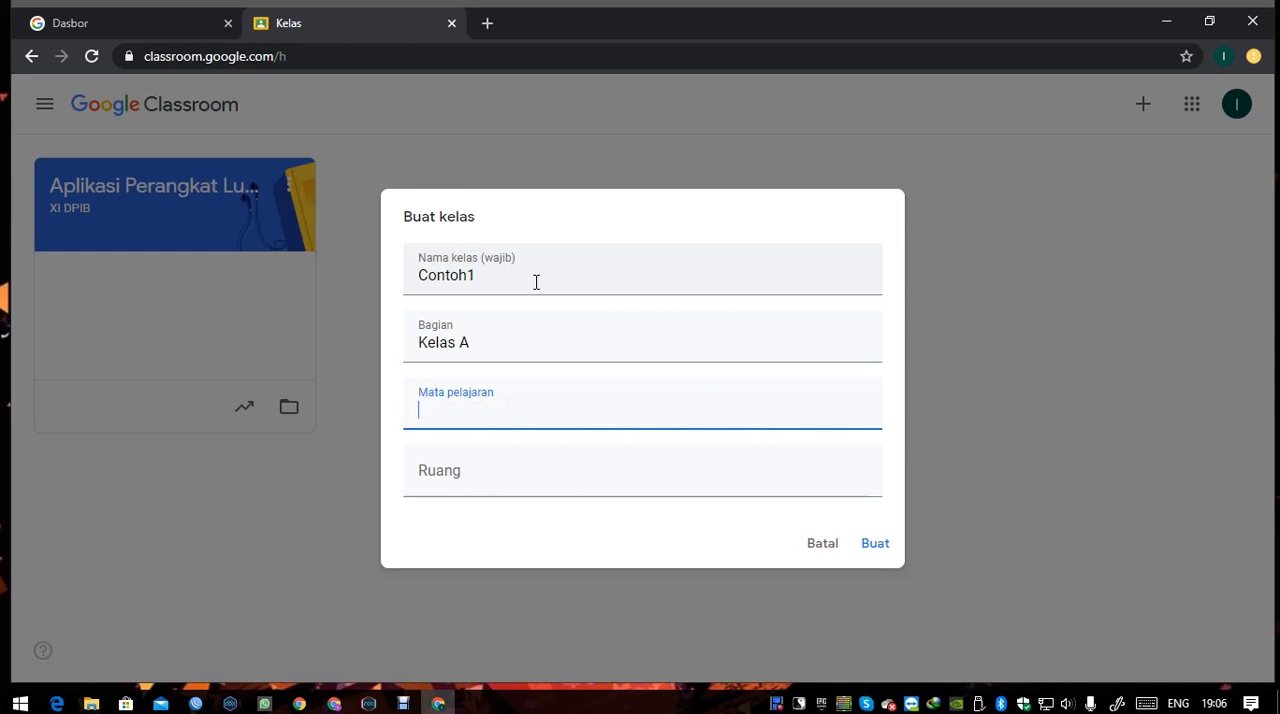
Set the new class's subject to Contoh Mapel and its room to Ruang 1 Maya, and create the class.
{"action": "type", "text": "Contoh Mapel"}
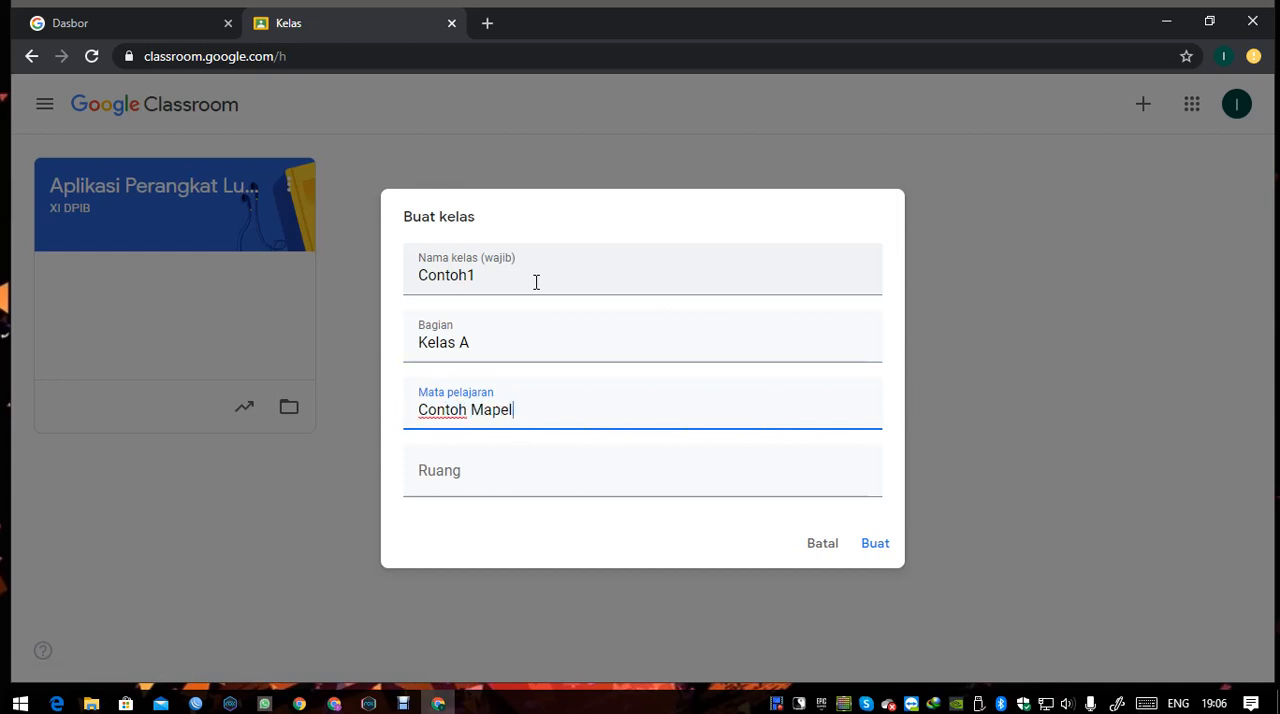
{"action": "key", "text": "Tab"}
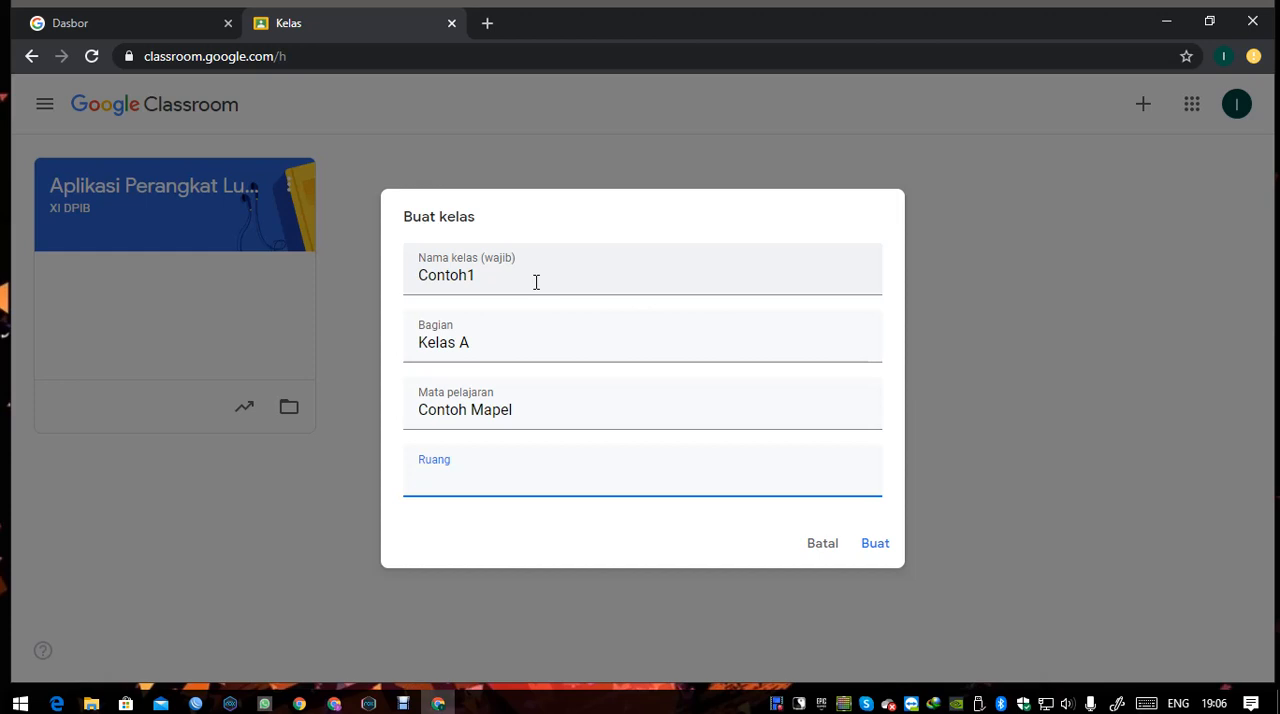
{"action": "type", "text": "Ruang 1 Maya"}
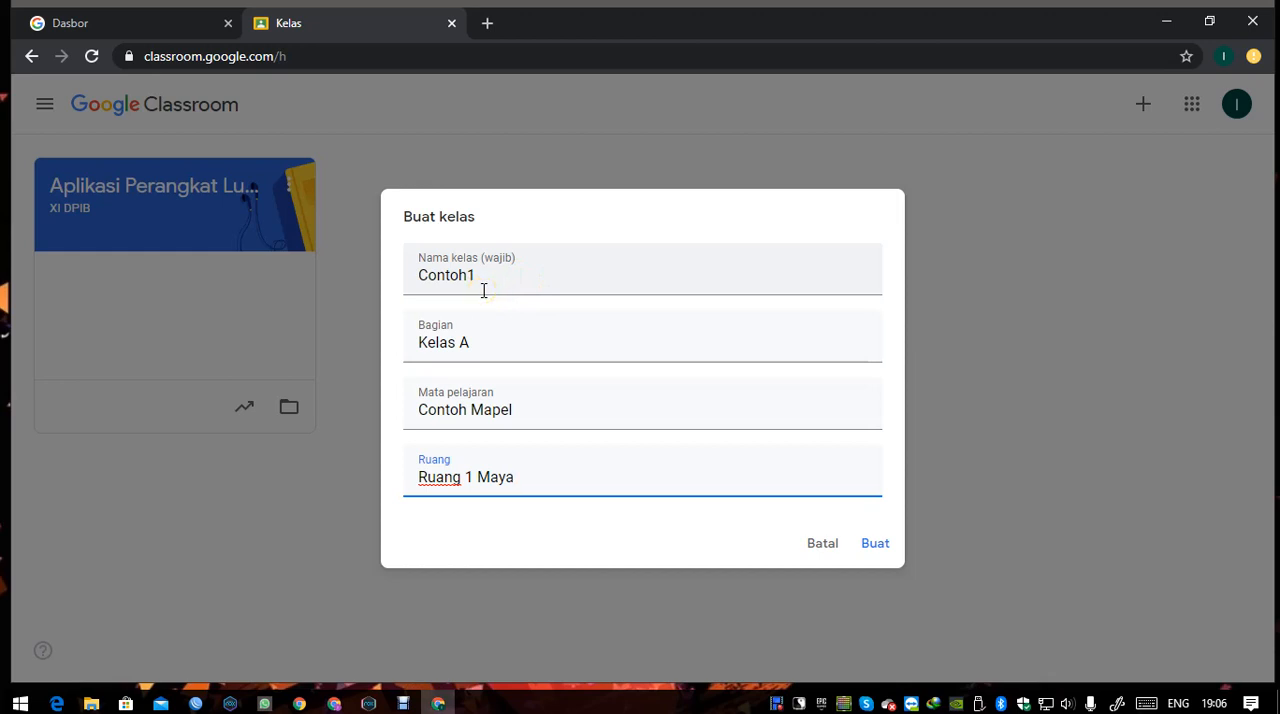
{"action": "left_click", "coordinate": [875, 545]}
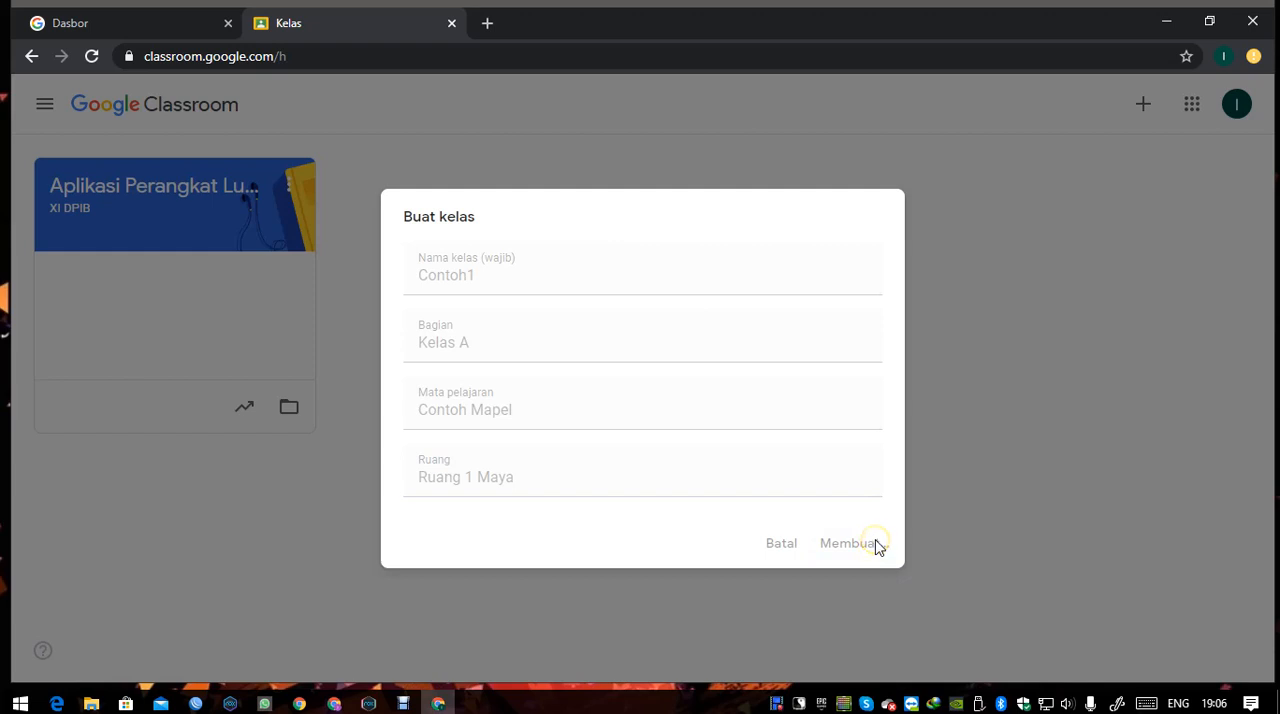
Reload the class list and open the Contoh1 class, dismissing its introductory tip about announcements.
{"action": "left_click", "coordinate": [935, 524]}
{"action": "left_click", "coordinate": [918, 536]}
{"action": "left_click", "coordinate": [681, 481]}
{"action": "left_click", "coordinate": [90, 59]}
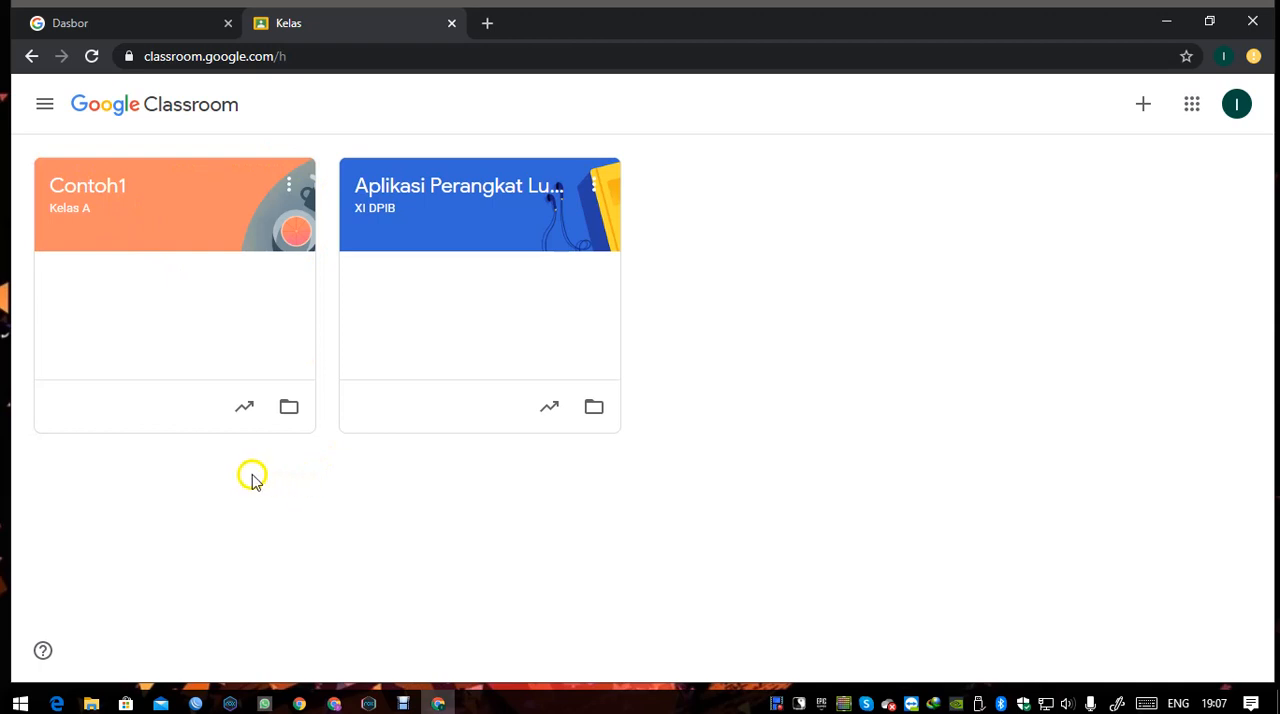
{"action": "left_click", "coordinate": [97, 204]}
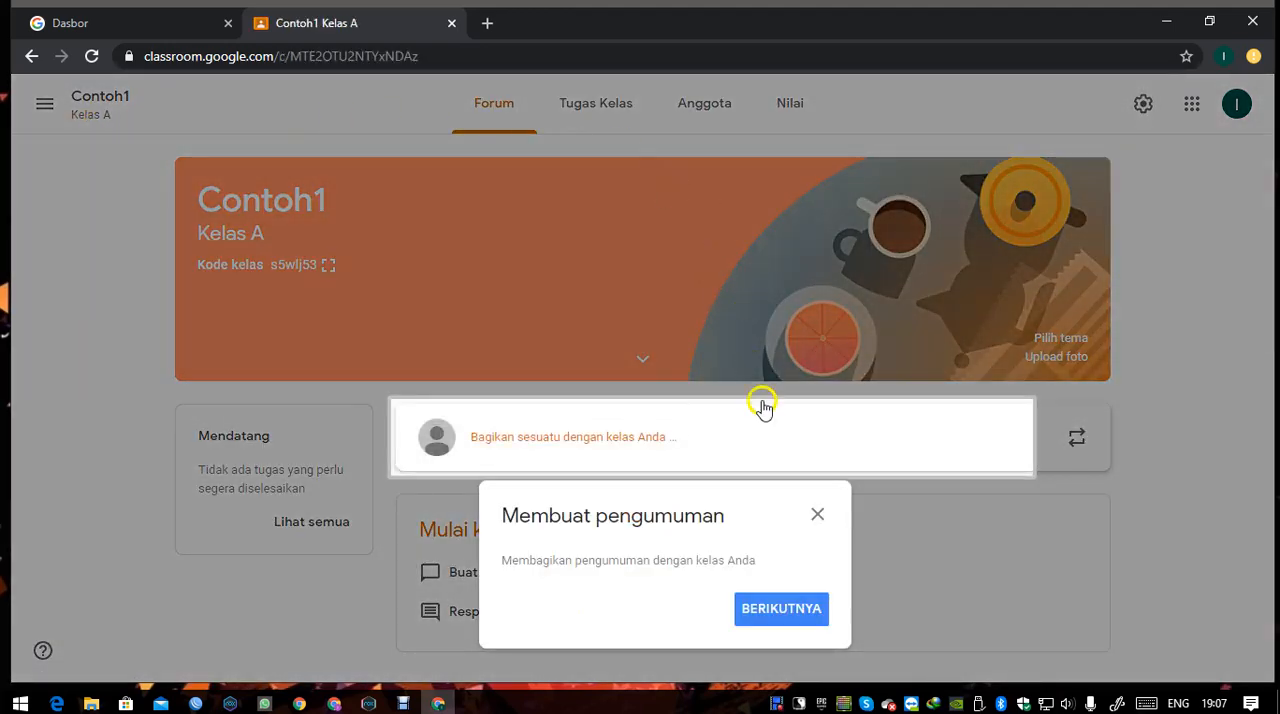
{"action": "left_click", "coordinate": [818, 517]}
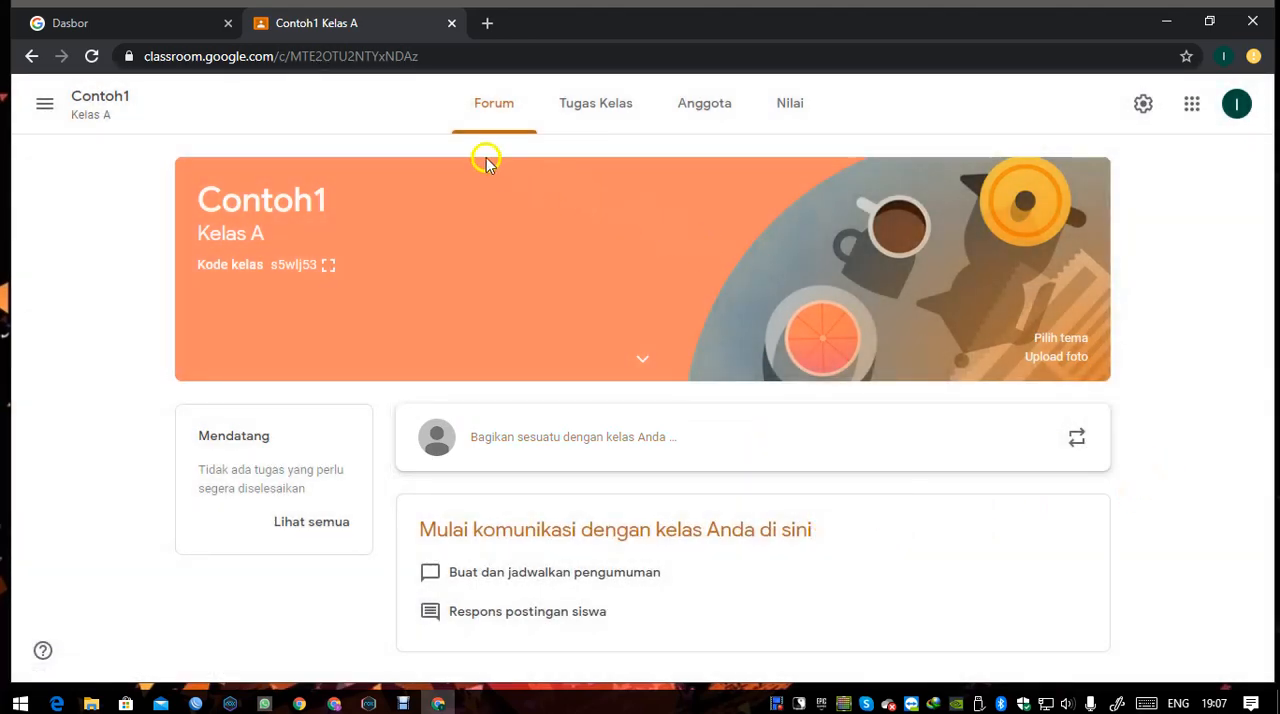
Look through the Tugas Kelas, Anggota and Nilai pages of the Contoh1 class, and return to its Forum.
{"action": "left_click", "coordinate": [585, 124]}
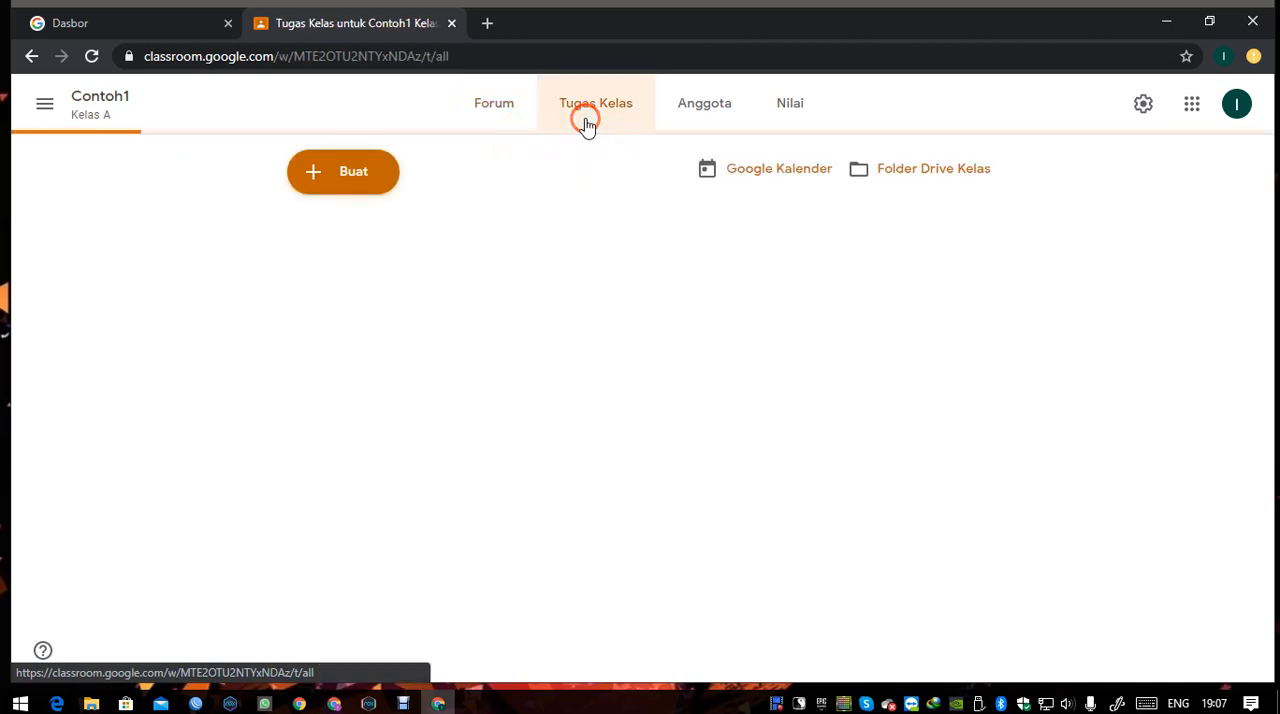
{"action": "left_click", "coordinate": [680, 120]}
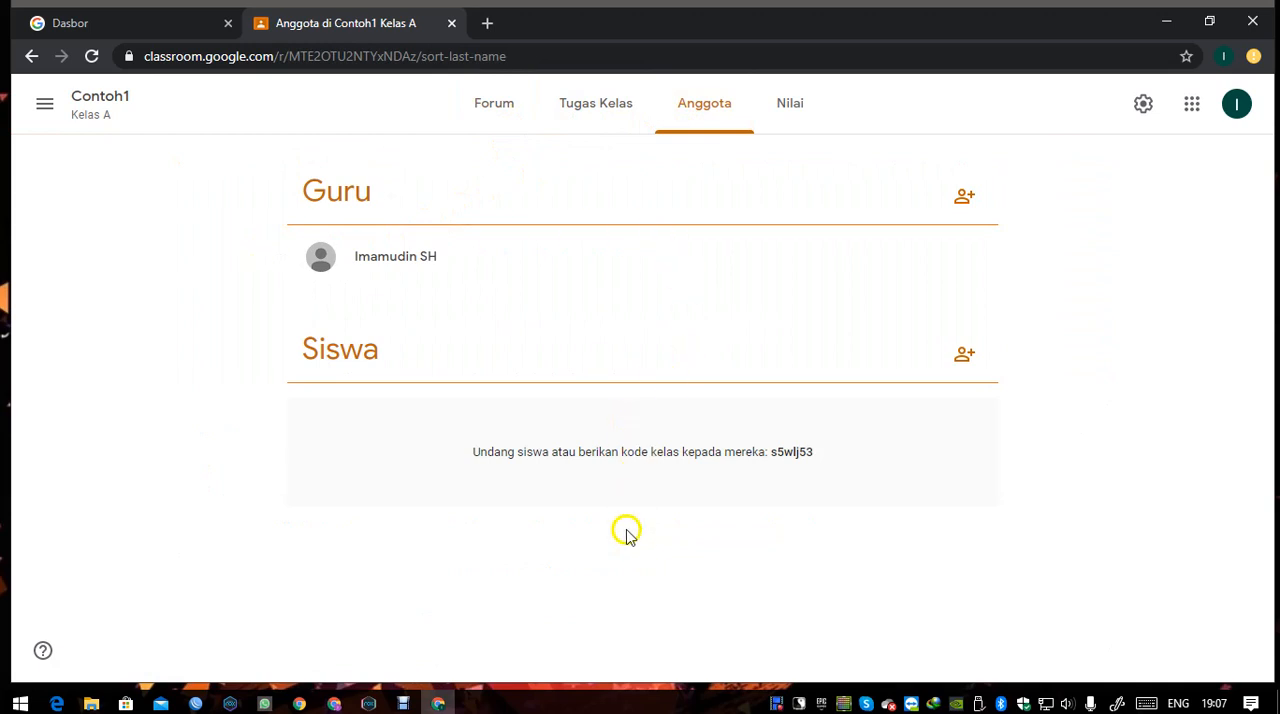
{"action": "left_click", "coordinate": [790, 108]}
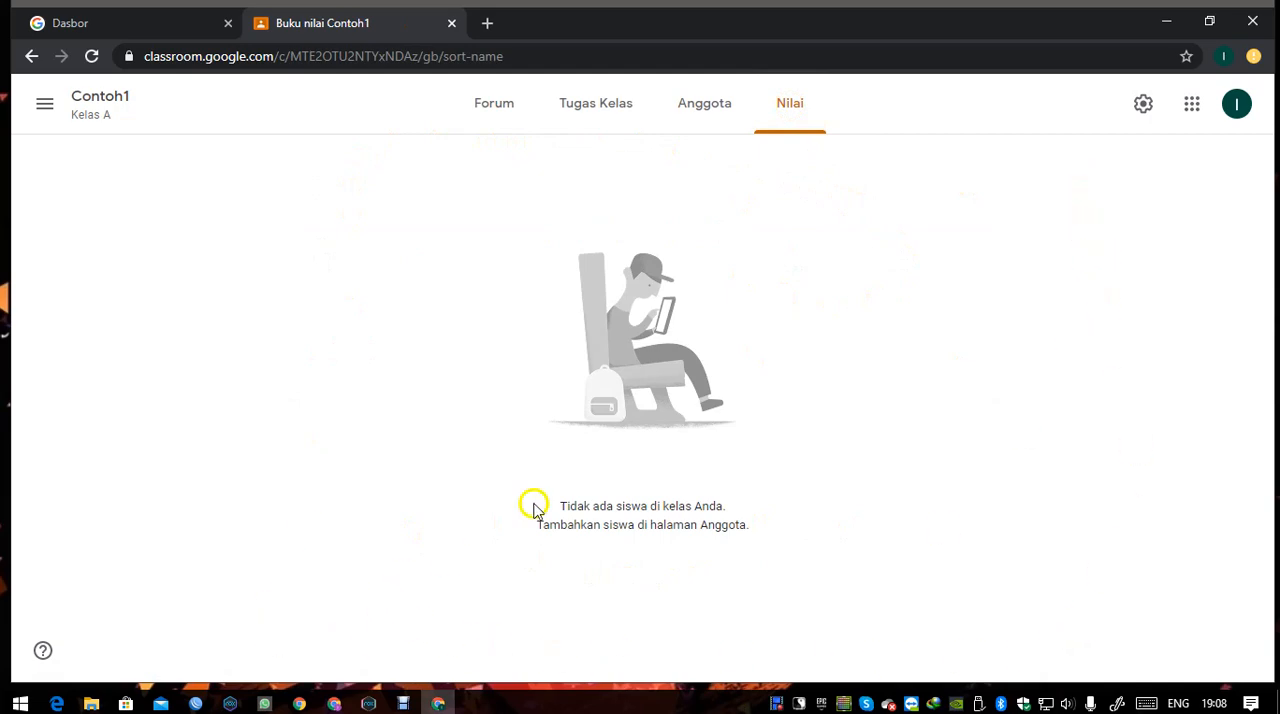
{"action": "left_click", "coordinate": [592, 121]}
{"action": "left_click", "coordinate": [492, 116]}
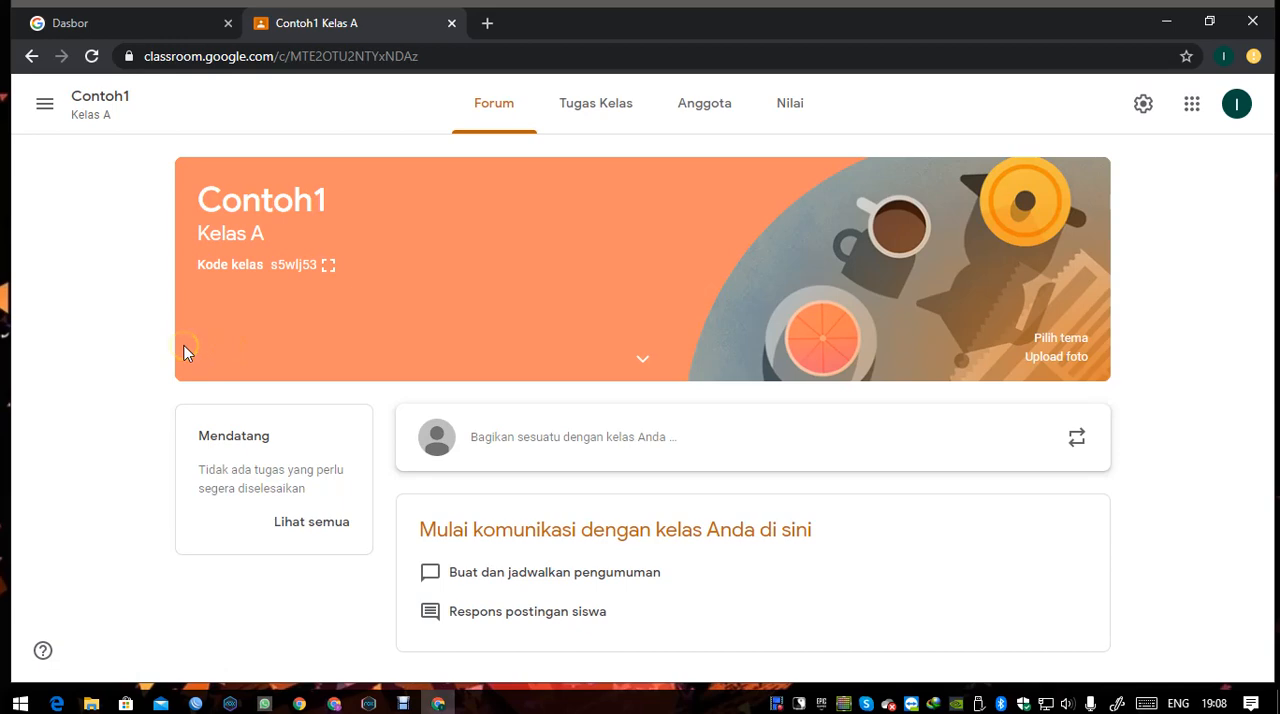
Start a new announcement in the Contoh1 forum and dismiss the tip about posting now or scheduling.
{"action": "left_click", "coordinate": [183, 351]}
{"action": "left_click", "coordinate": [668, 449]}
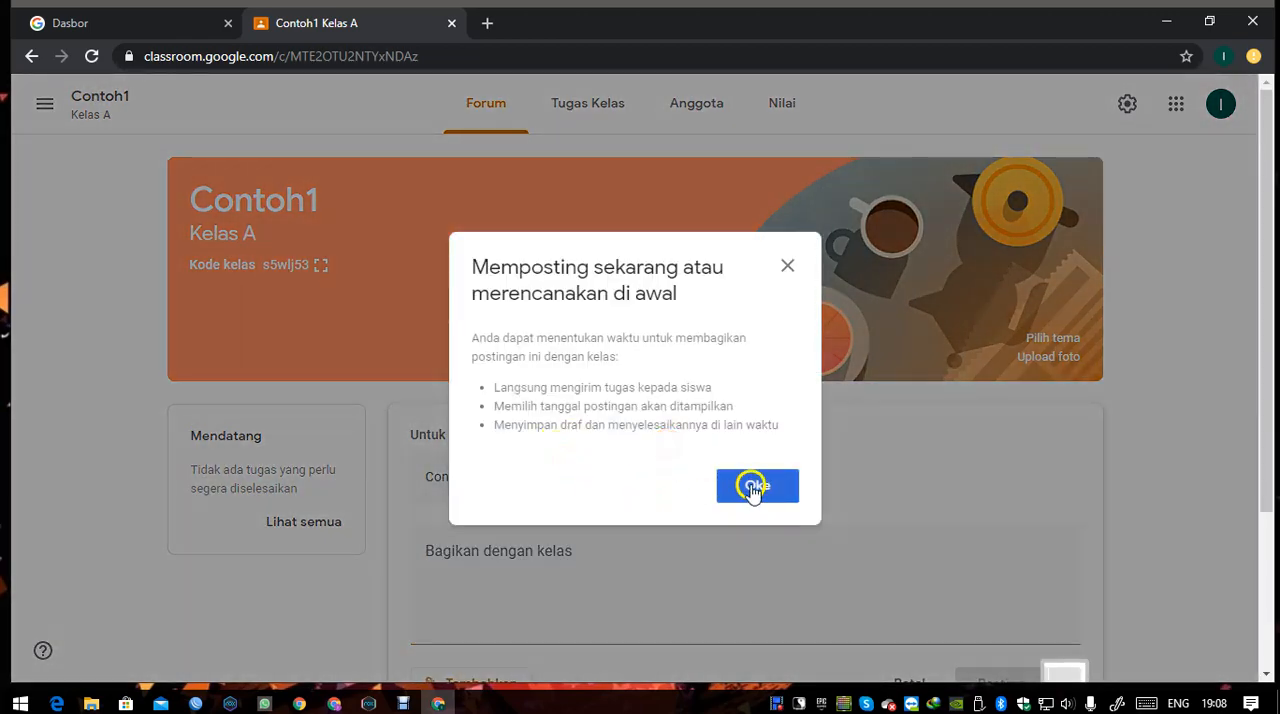
{"action": "left_click", "coordinate": [749, 486]}
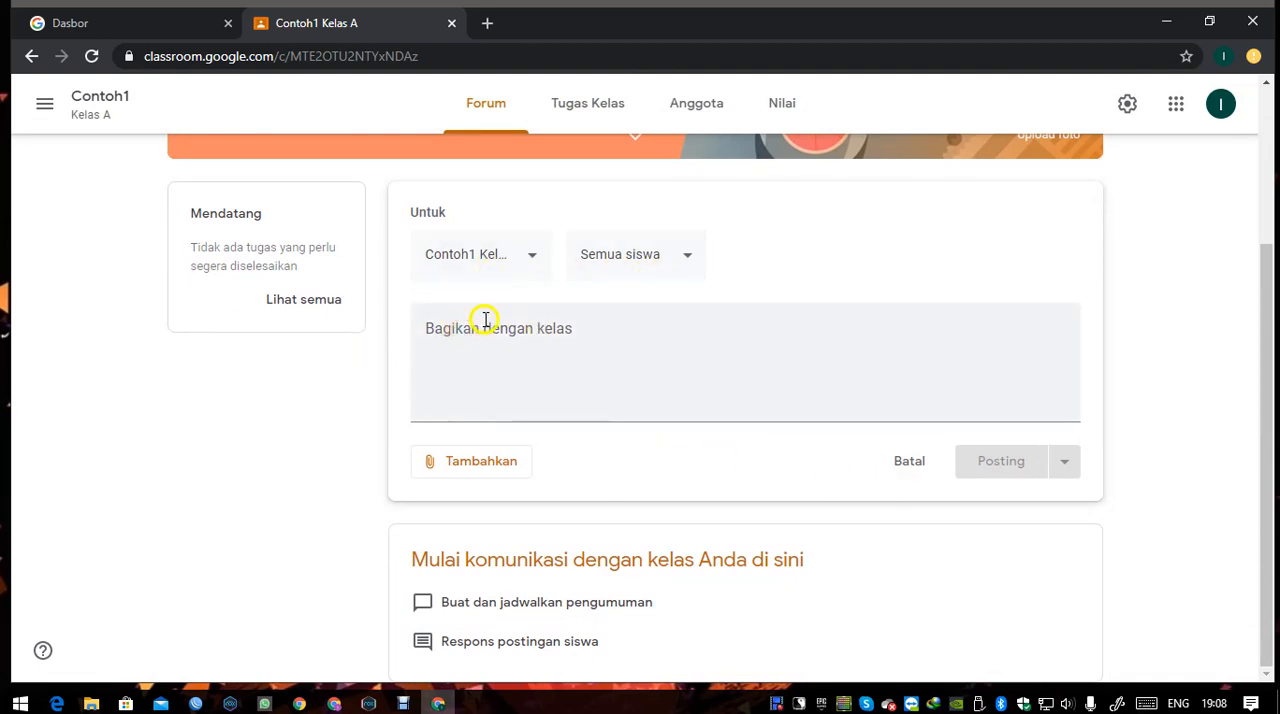
Examine the class and student recipient choices of the announcement, keeping only Contoh1 and Semua siswa selected.
{"action": "left_click", "coordinate": [515, 257]}
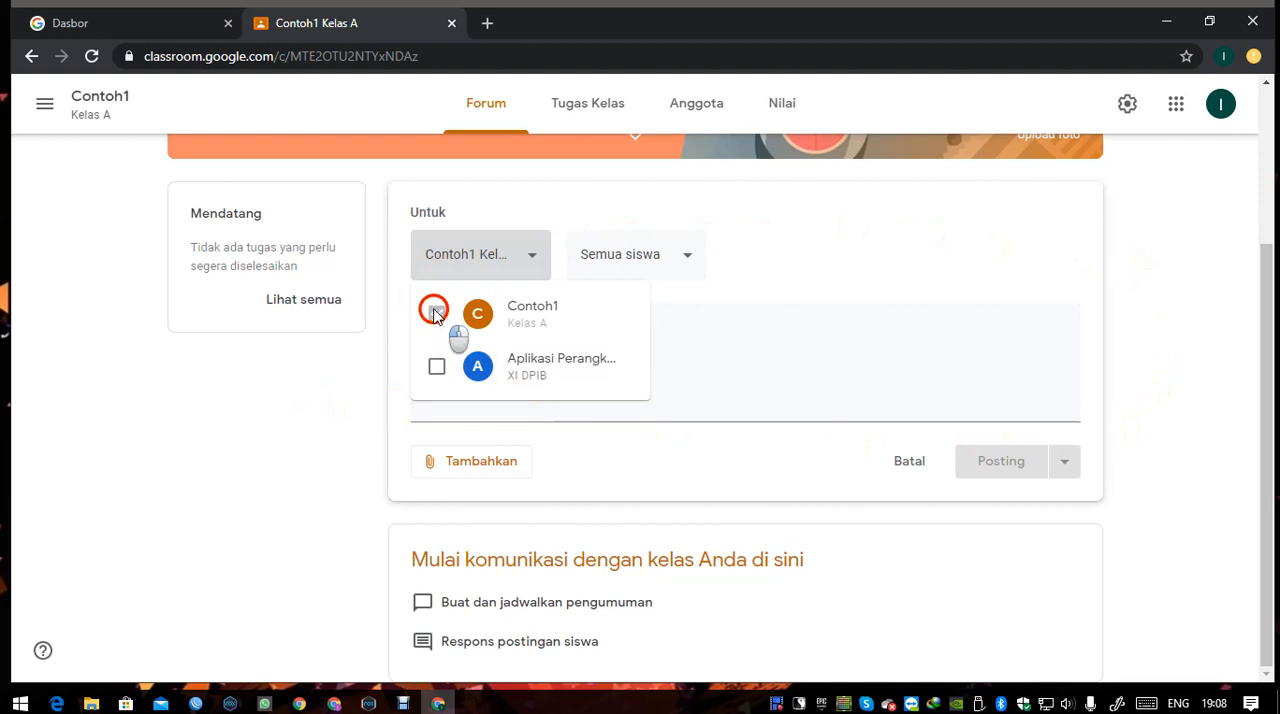
{"action": "left_click", "coordinate": [436, 366]}
{"action": "left_click", "coordinate": [436, 366]}
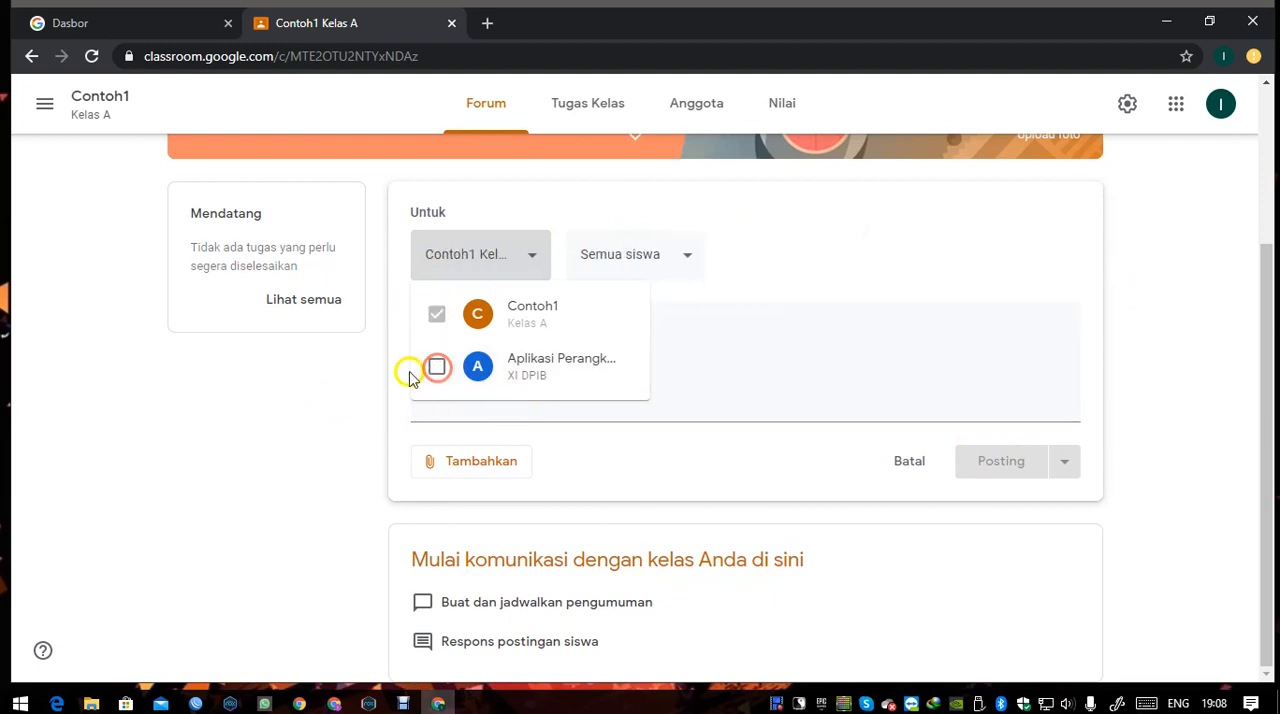
{"action": "left_click", "coordinate": [330, 370]}
{"action": "left_click", "coordinate": [665, 266]}
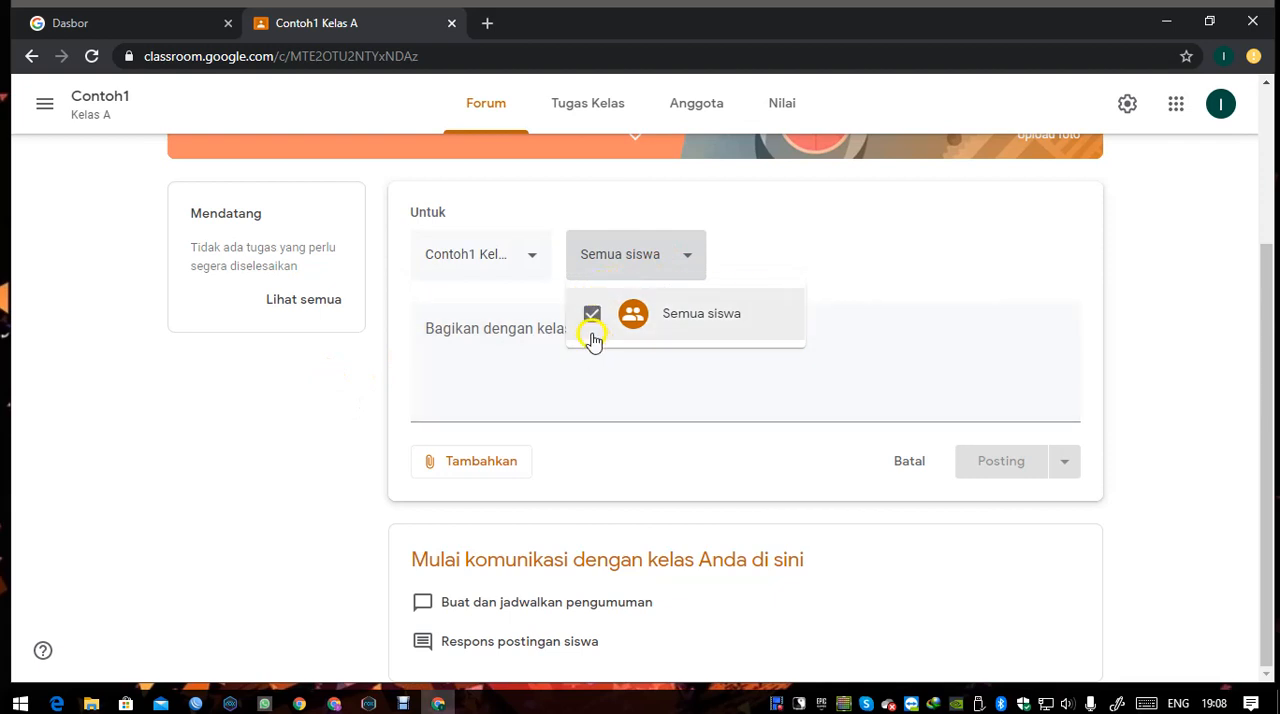
{"action": "left_click", "coordinate": [312, 430]}
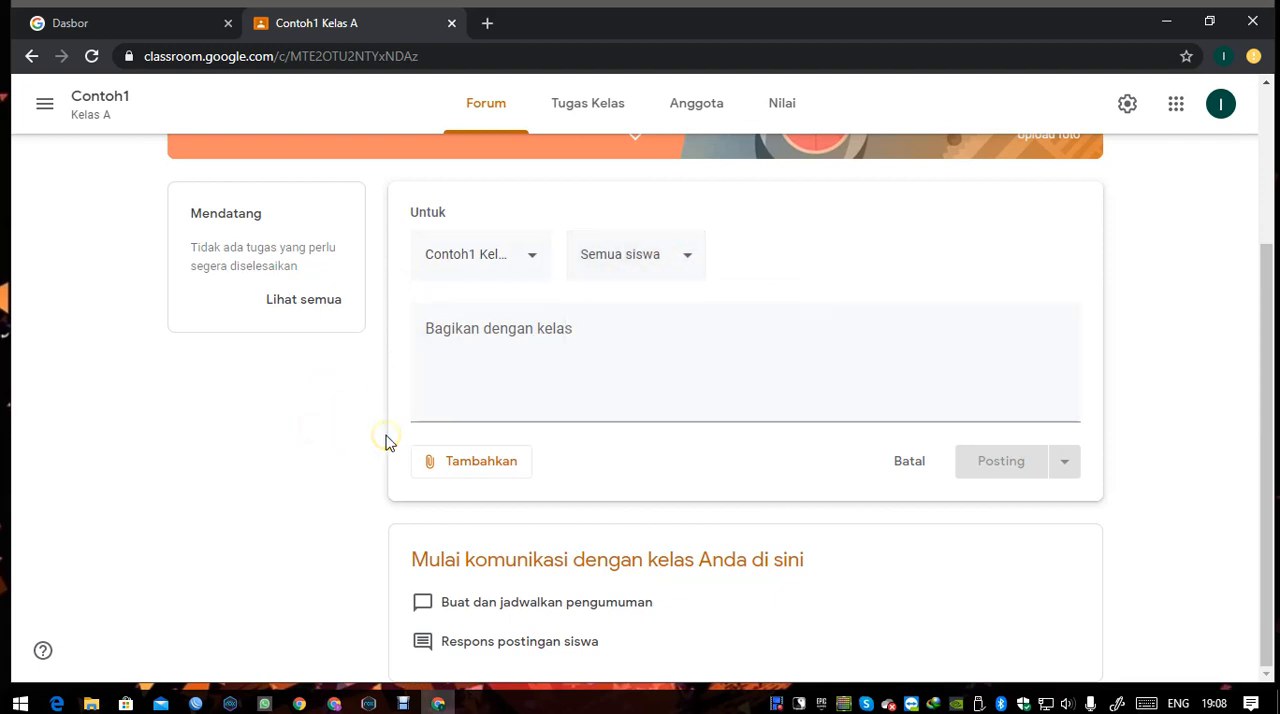
Examine the announcement's message area and its attachment sources: Google Drive, Link, File and YouTube.
{"action": "left_click", "coordinate": [521, 346]}
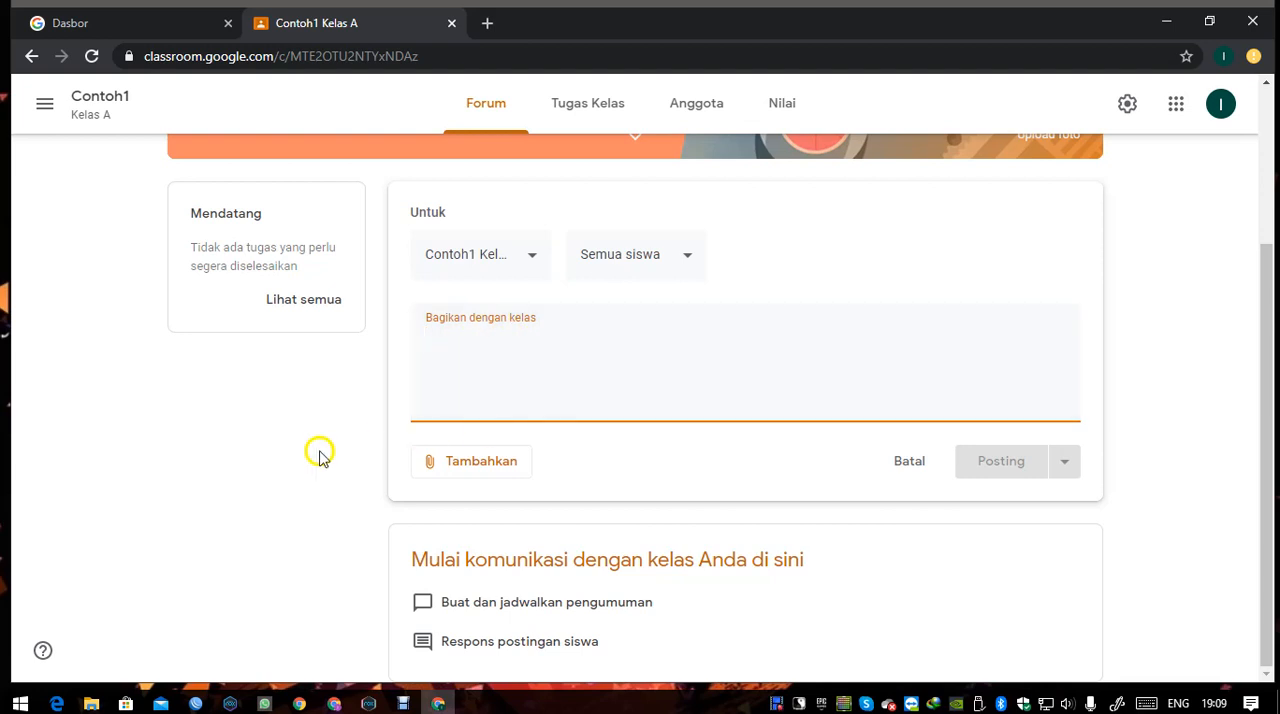
{"action": "left_click", "coordinate": [320, 453]}
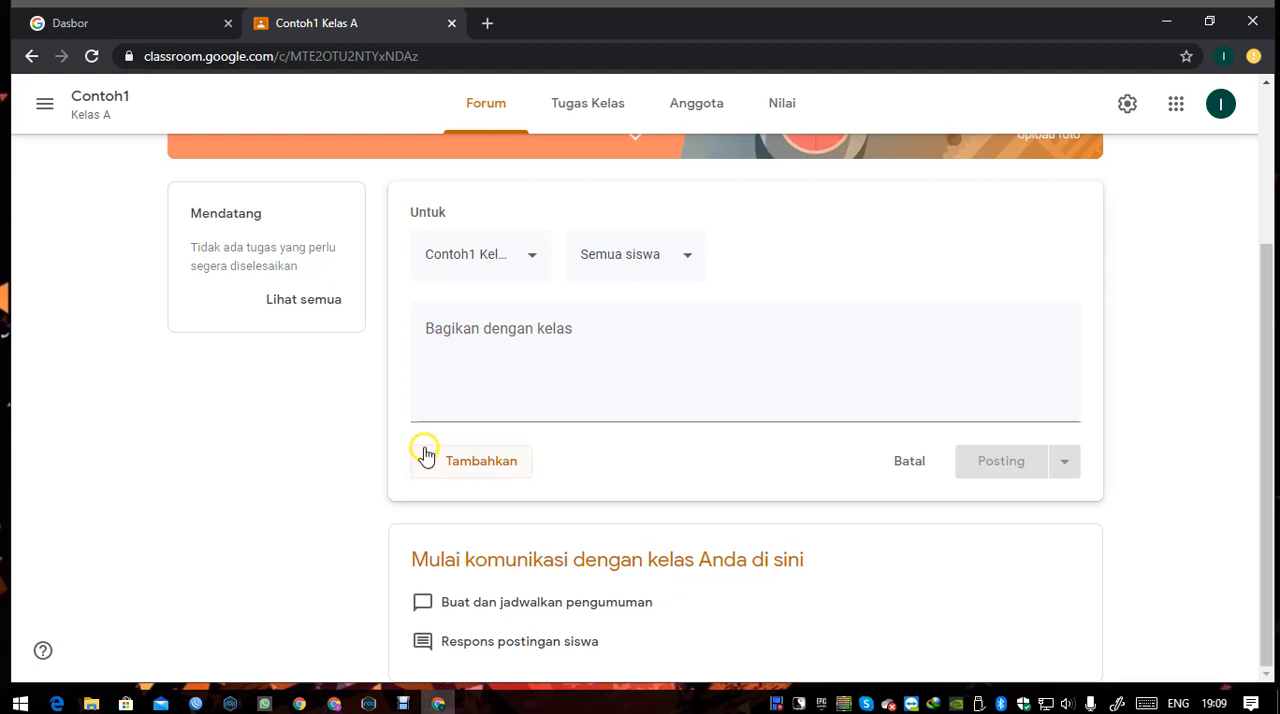
{"action": "left_click", "coordinate": [480, 478]}
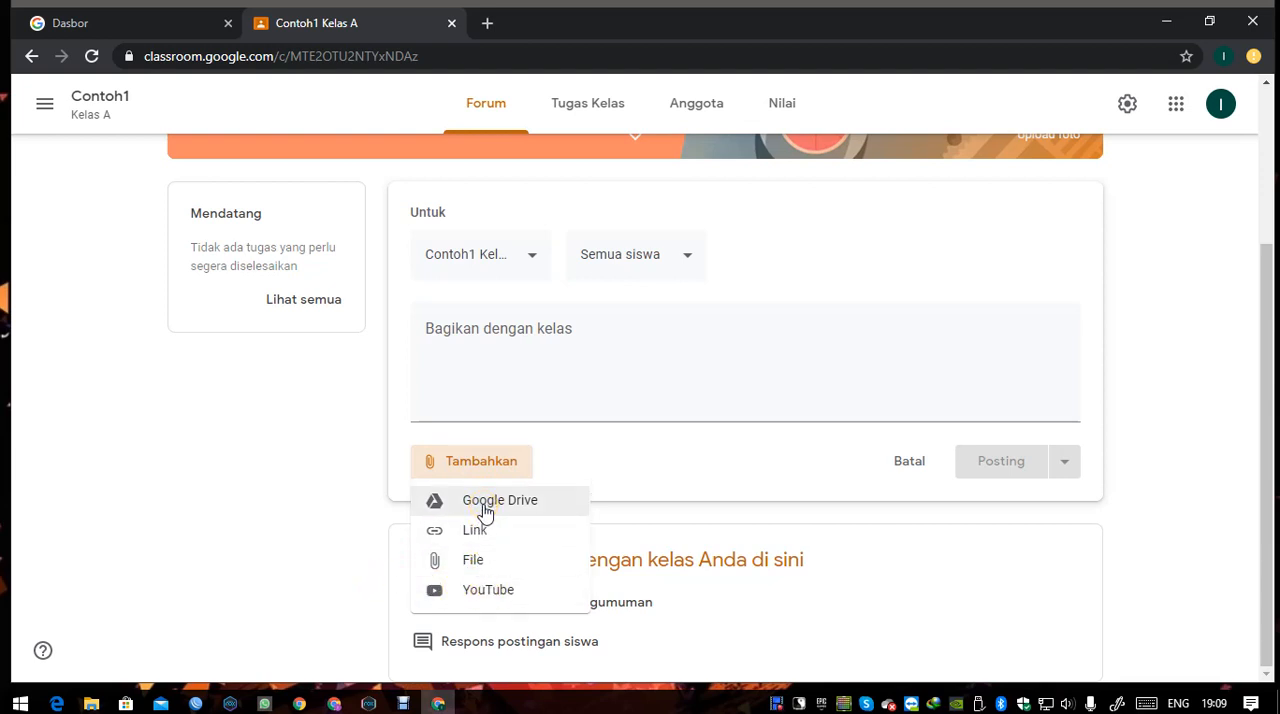
{"action": "left_click", "coordinate": [456, 598]}
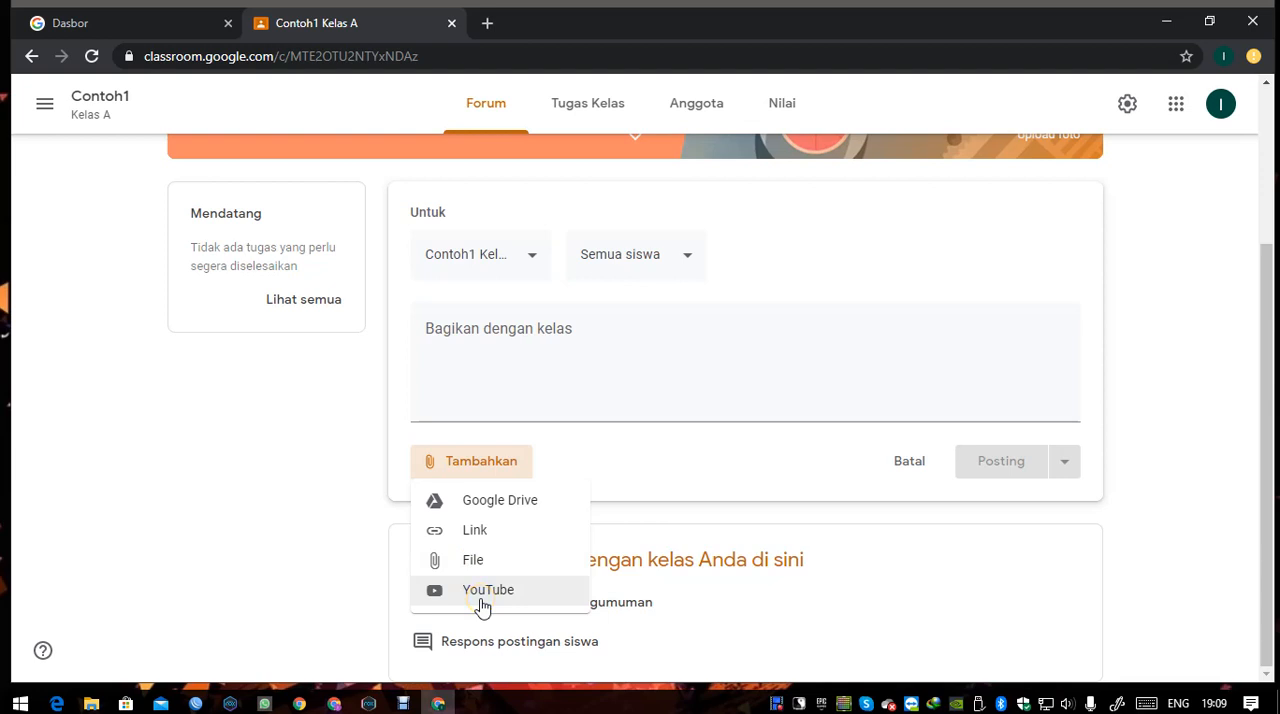
{"action": "left_click", "coordinate": [297, 564]}
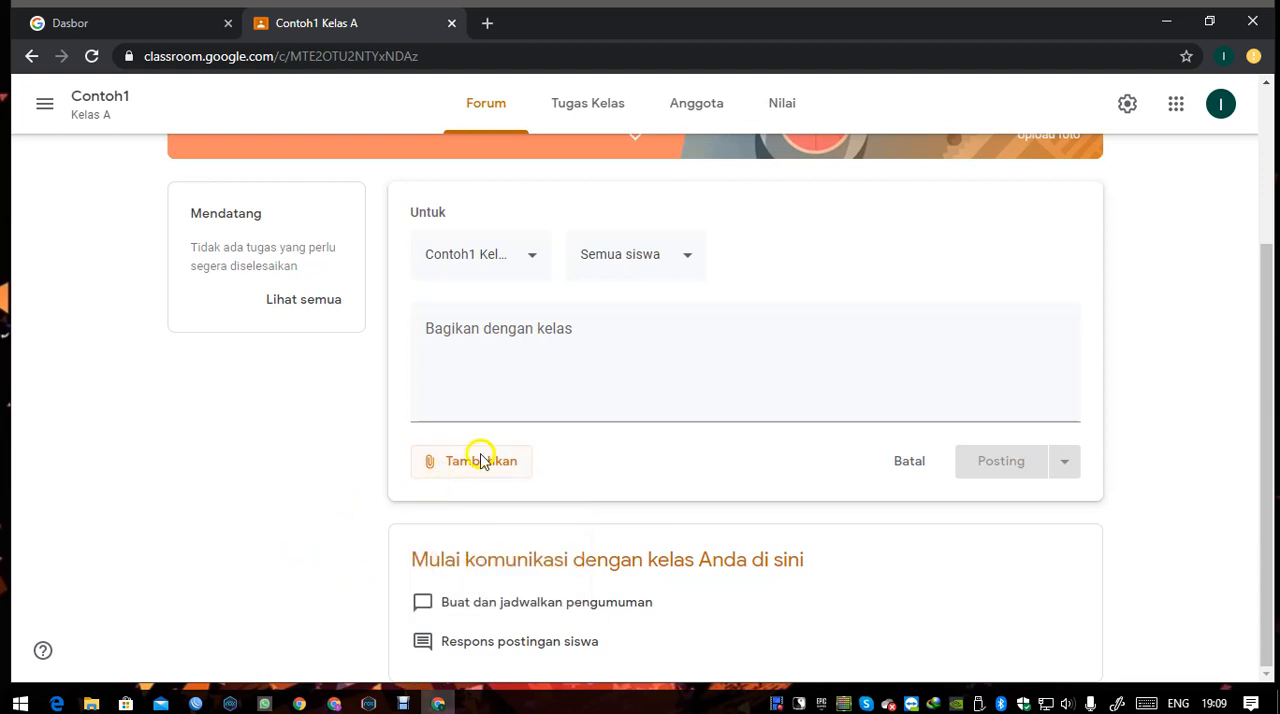
Enter the placeholder text "wwwwwwwww" as the announcement's message.
{"action": "left_click", "coordinate": [666, 419]}
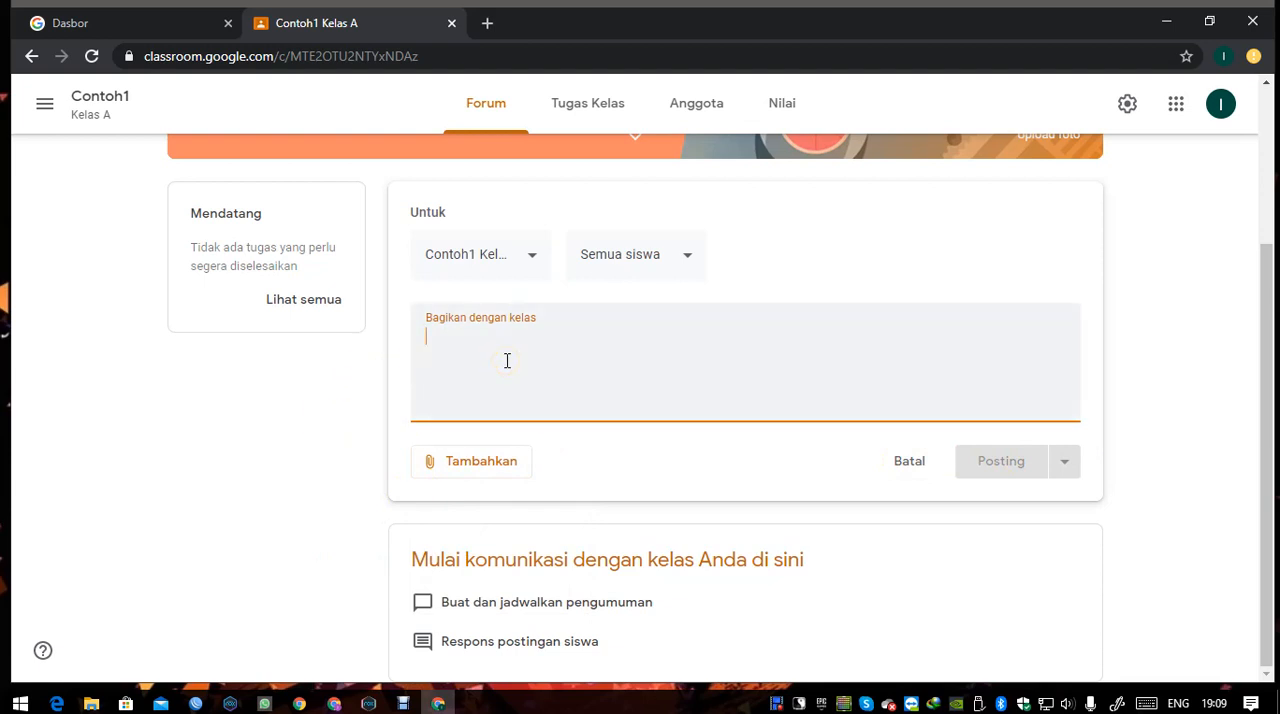
{"action": "type", "text": "wwwwwwwww"}
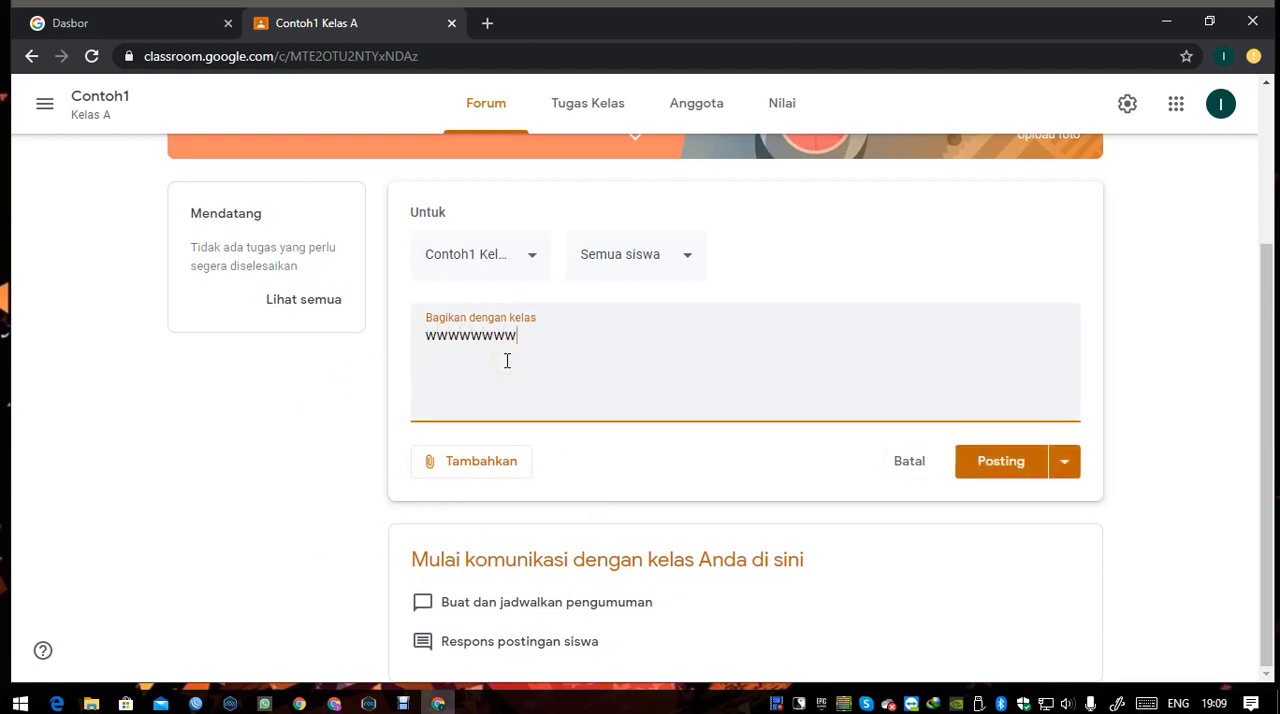
{"action": "type", "text": "w"}
Review the announcement's student and class recipient lists without changing the selection.
{"action": "left_click", "coordinate": [677, 256]}
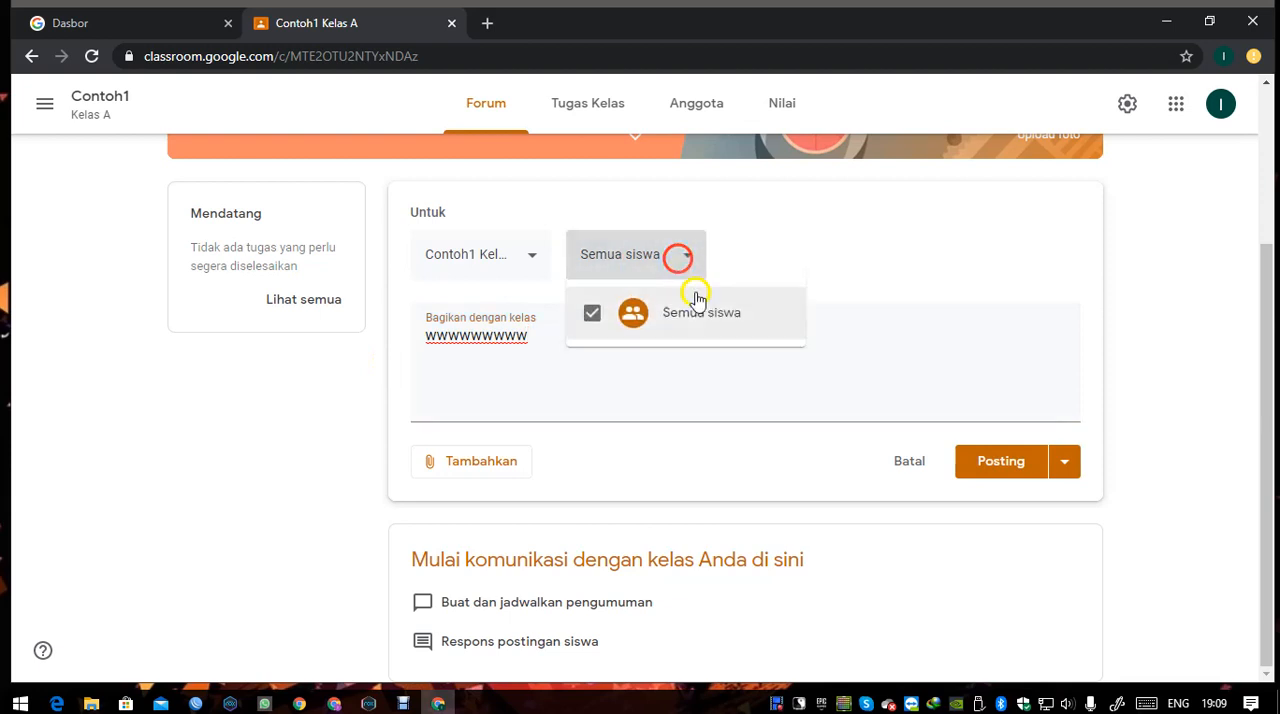
{"action": "left_click", "coordinate": [340, 390]}
{"action": "left_click", "coordinate": [531, 260]}
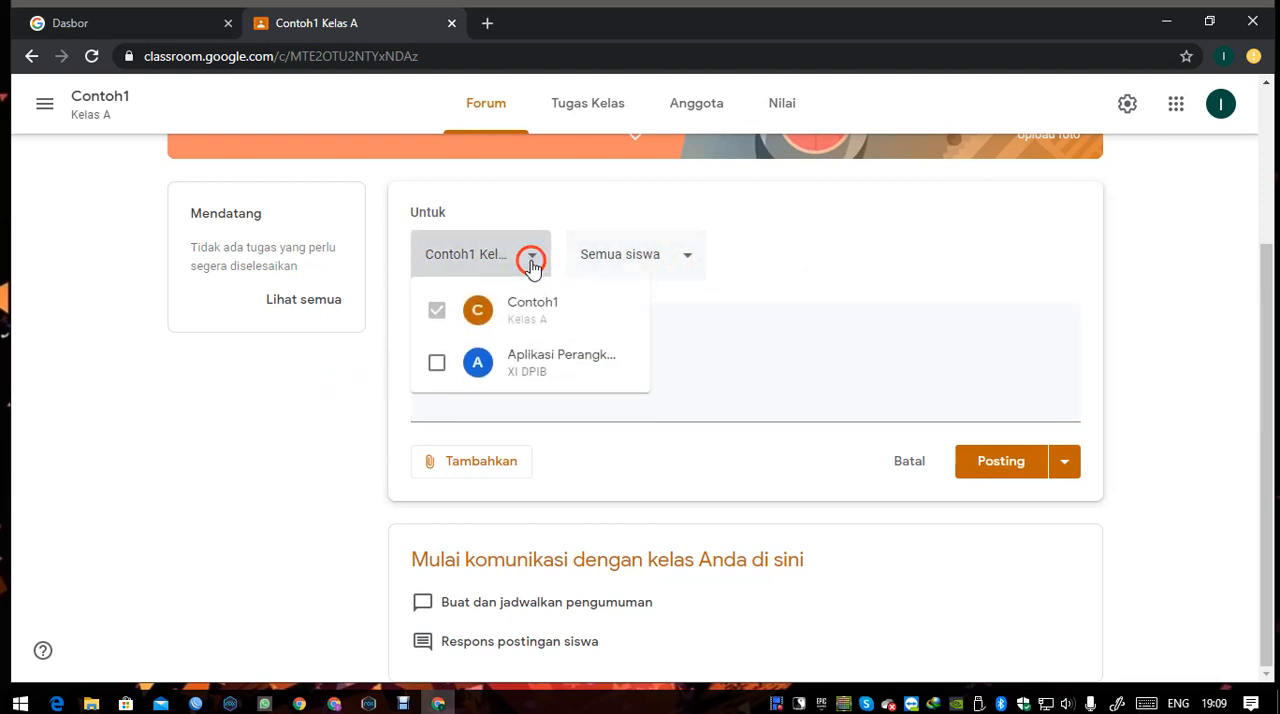
{"action": "left_click", "coordinate": [531, 260]}
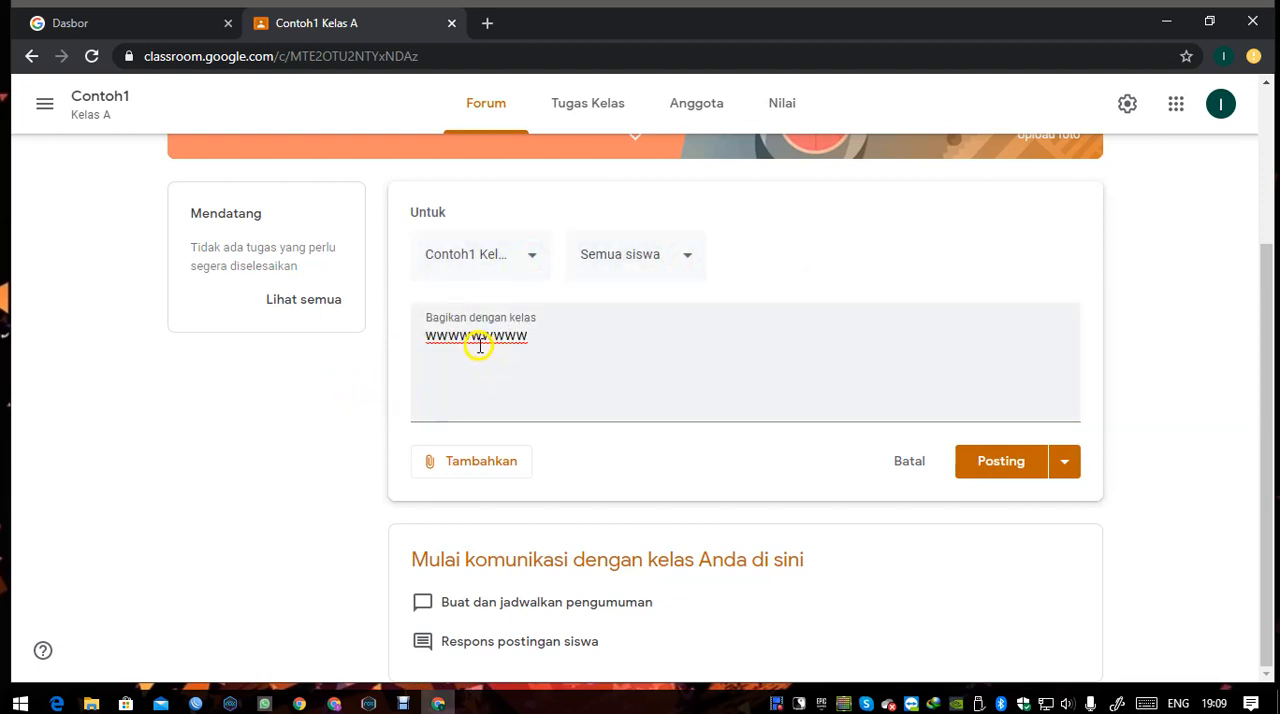
Examine the announcement's publishing options (Posting, Jadwalkan, Simpan draf) without choosing one.
{"action": "left_click", "coordinate": [1065, 472]}
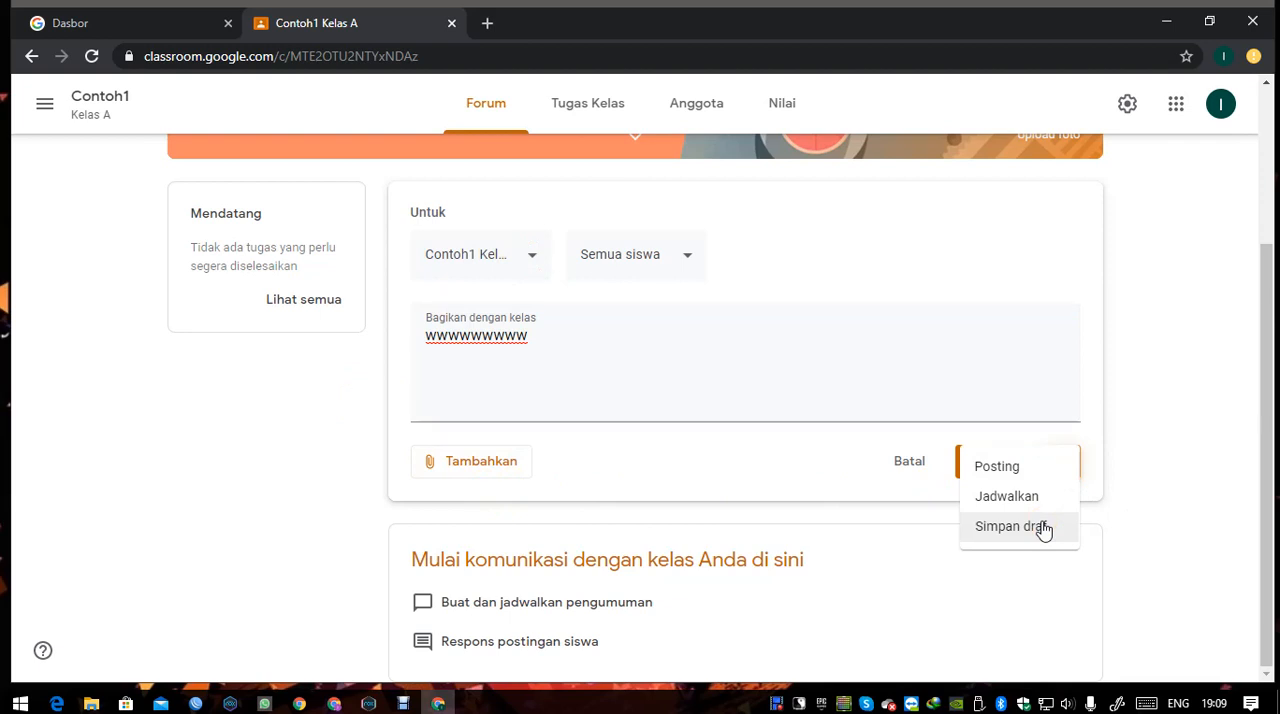
{"action": "left_click", "coordinate": [1006, 505]}
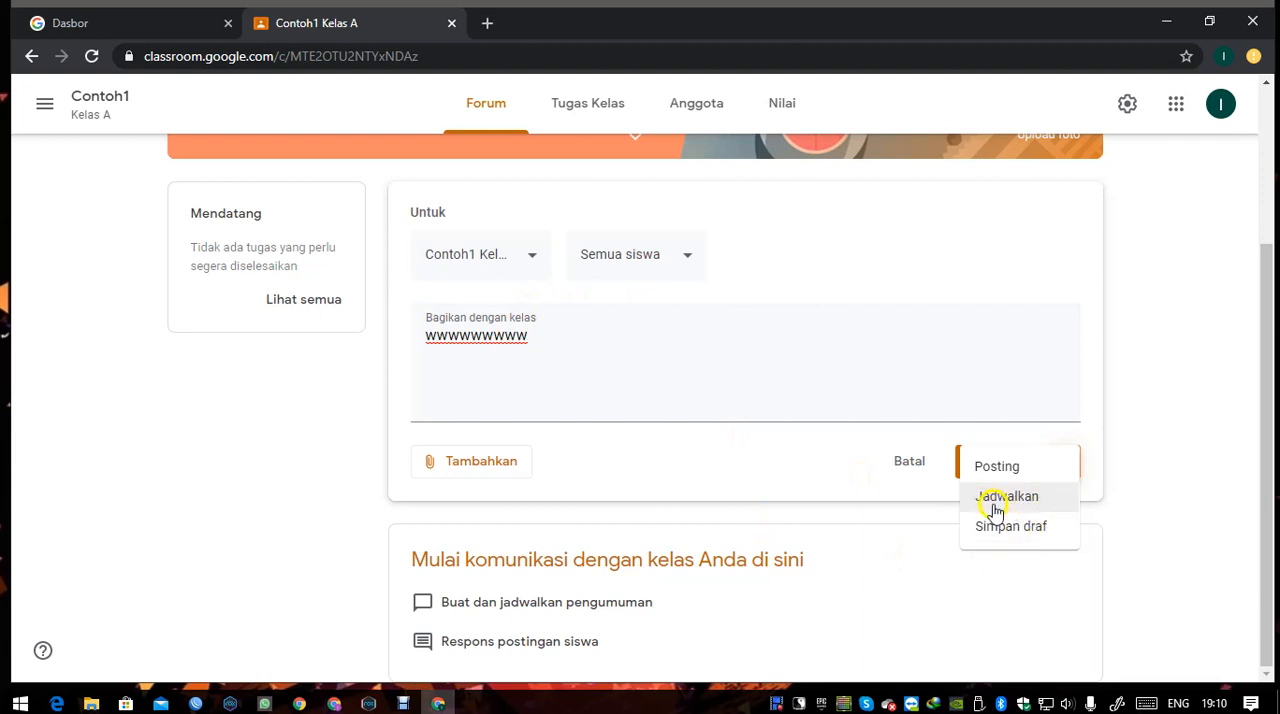
{"action": "left_click", "coordinate": [1150, 443]}
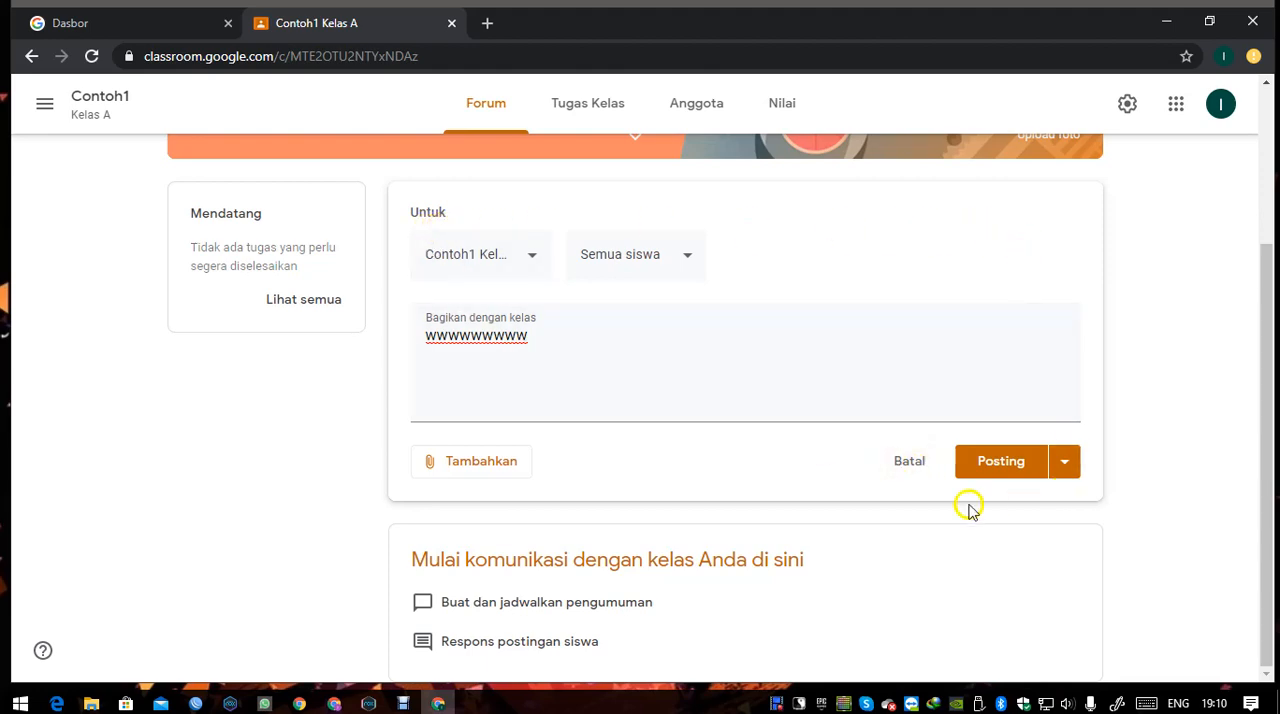
Discard the unsaved forum announcement and go to the class's Tugas Kelas page.
{"action": "scroll", "coordinate": [670, 477], "scroll_direction": "up", "scroll_amount": 1}
{"action": "scroll", "coordinate": [670, 477], "scroll_direction": "up", "scroll_amount": 1}
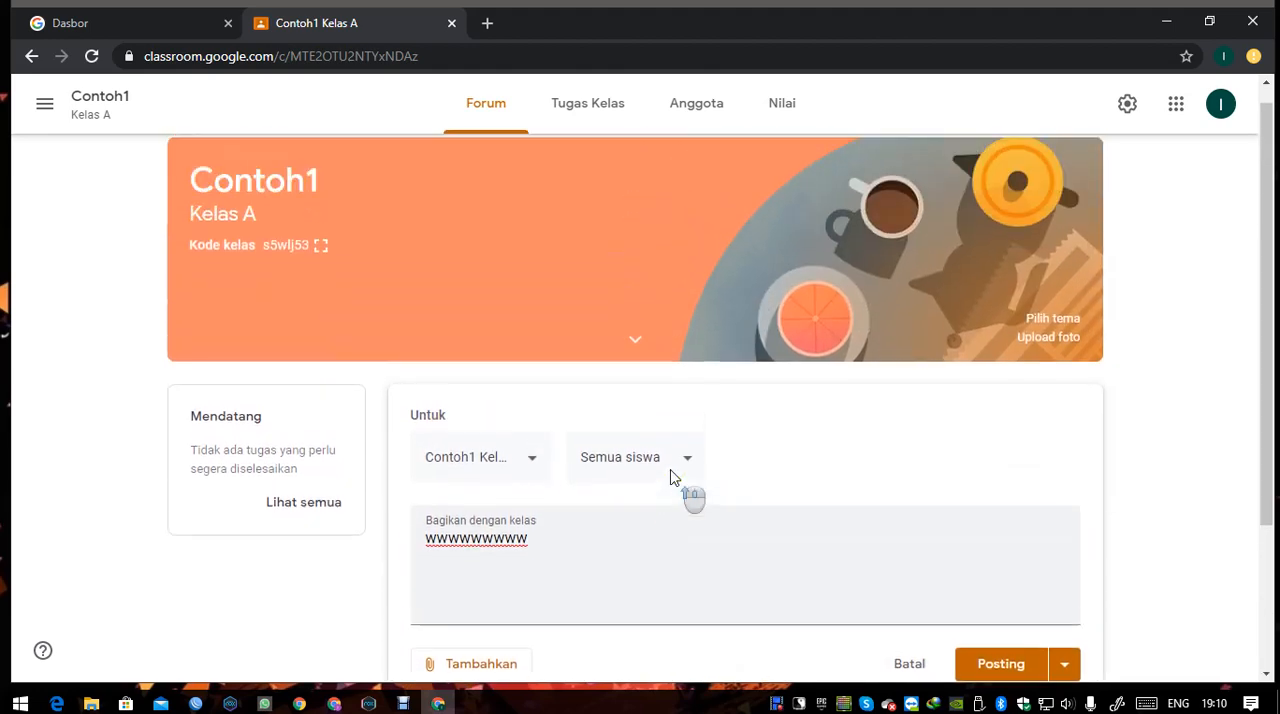
{"action": "left_click", "coordinate": [599, 118]}
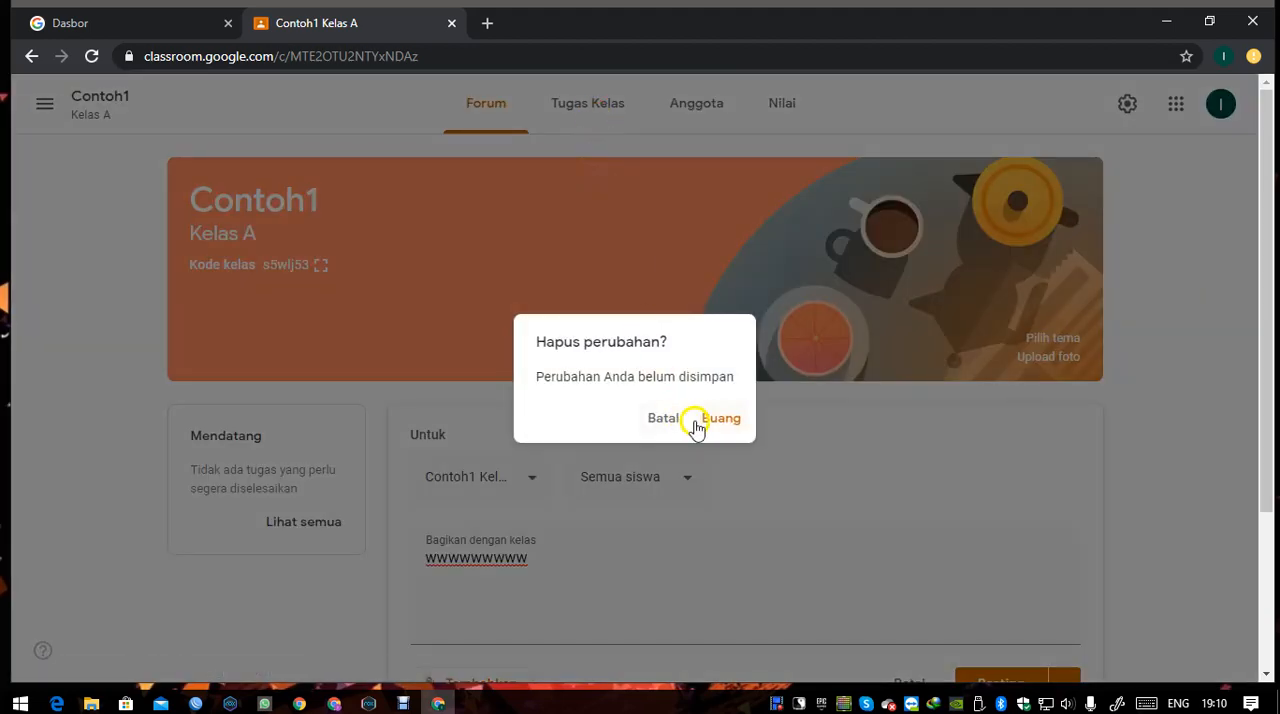
{"action": "left_click", "coordinate": [726, 419]}
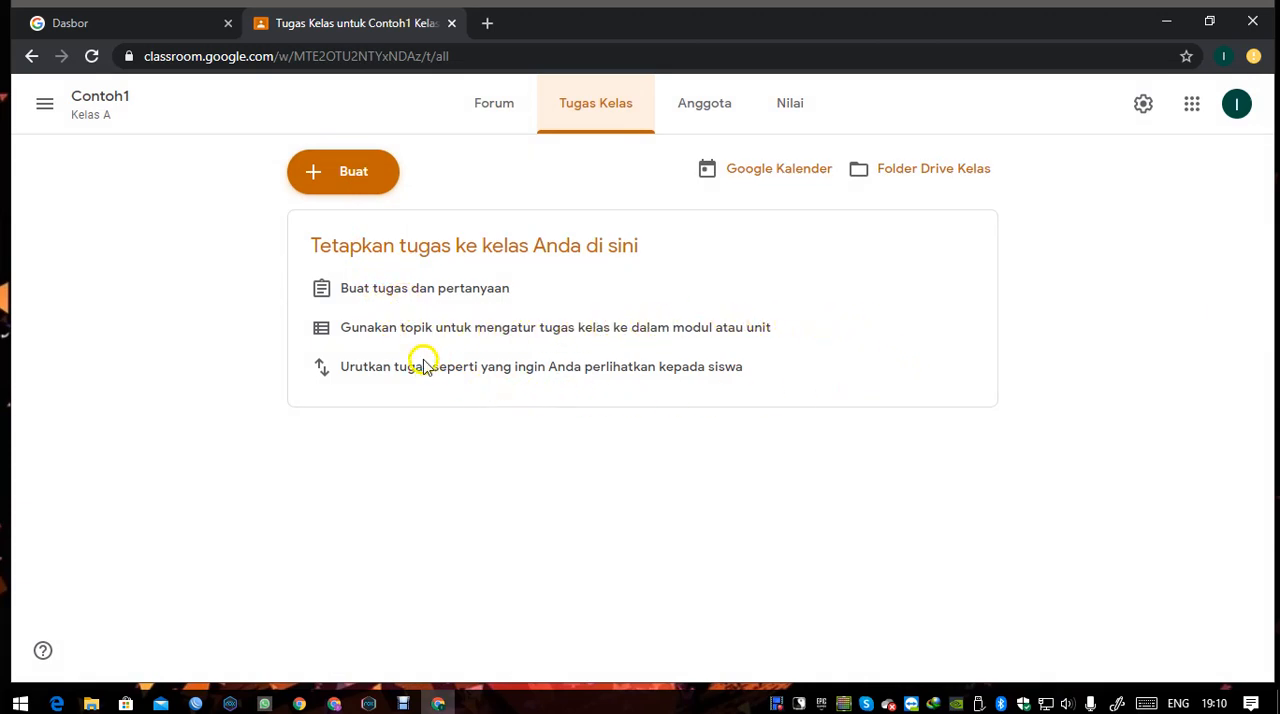
Examine the kinds of classwork that can be created: Tugas, Tugas kuis, Pertanyaan, Materi, Gunakan kembali postingan and Topik.
{"action": "left_click", "coordinate": [358, 190]}
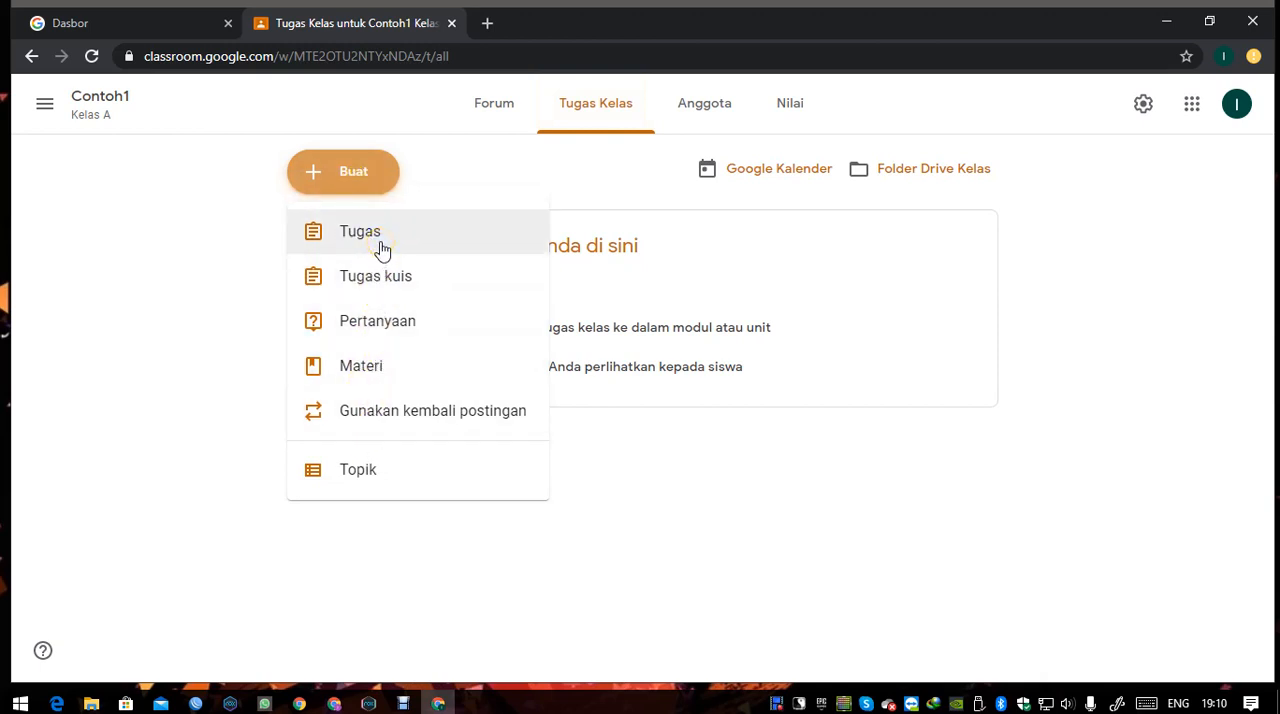
{"action": "left_click", "coordinate": [381, 280]}
{"action": "left_click", "coordinate": [358, 240]}
{"action": "left_click", "coordinate": [376, 362]}
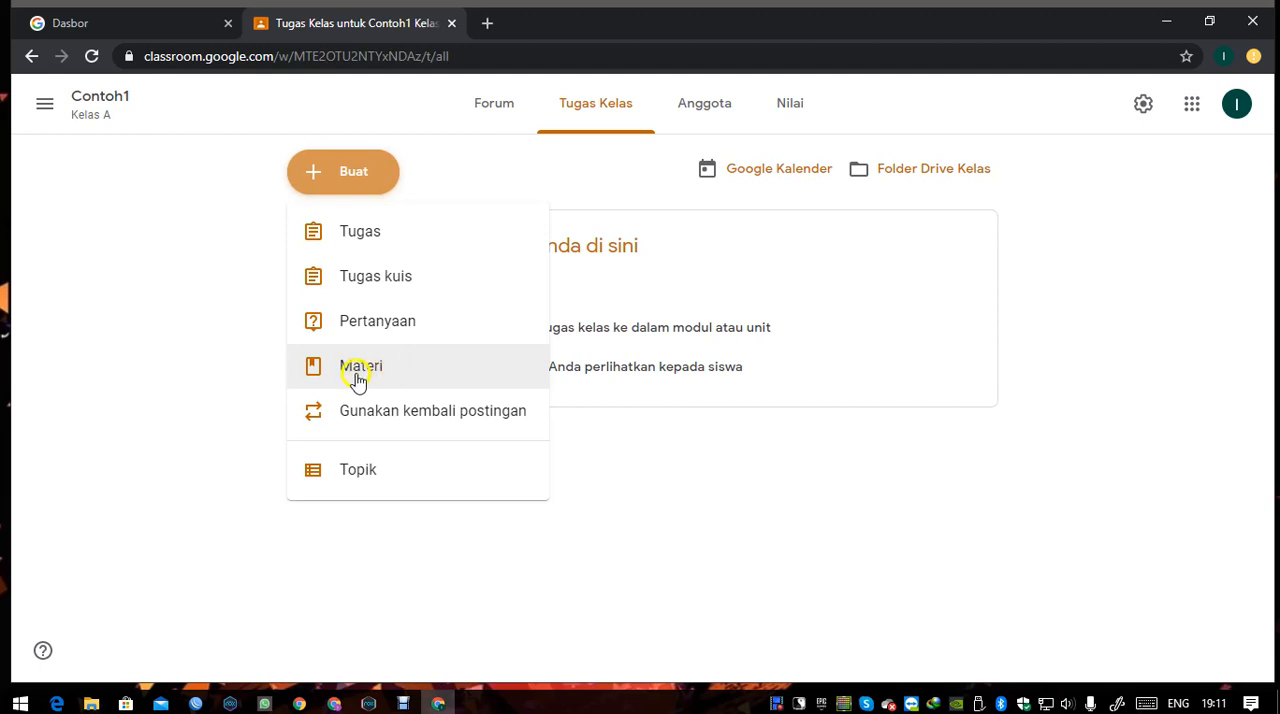
{"action": "left_click", "coordinate": [361, 370]}
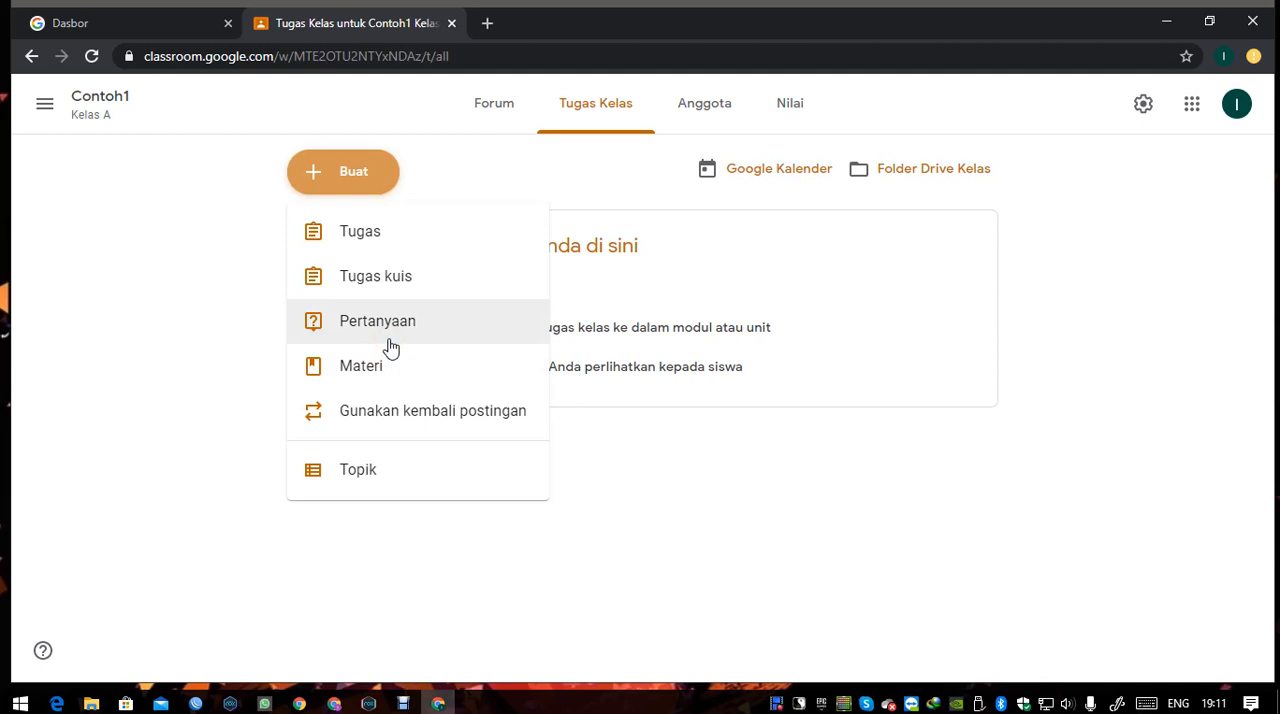
{"action": "left_click", "coordinate": [390, 335]}
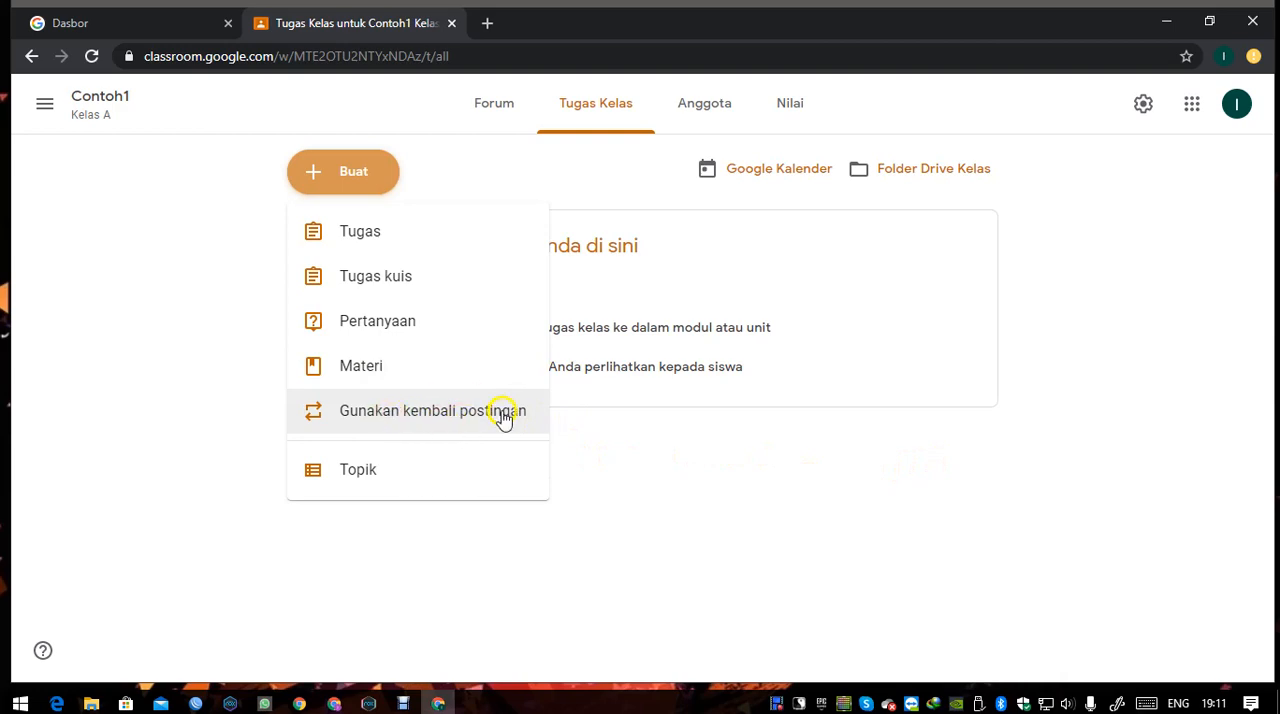
Glance at the class's Anggota and Tugas Kelas pages and return to the Forum page.
{"action": "left_click", "coordinate": [709, 101]}
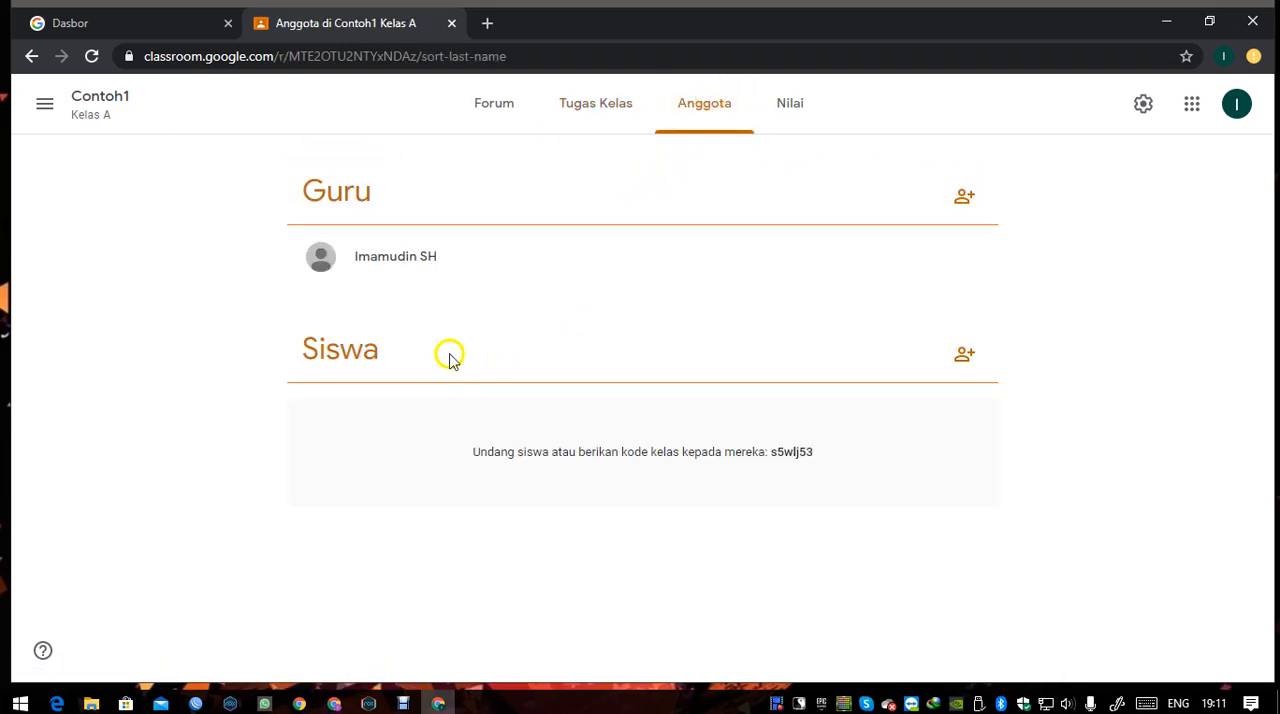
{"action": "left_click", "coordinate": [610, 110]}
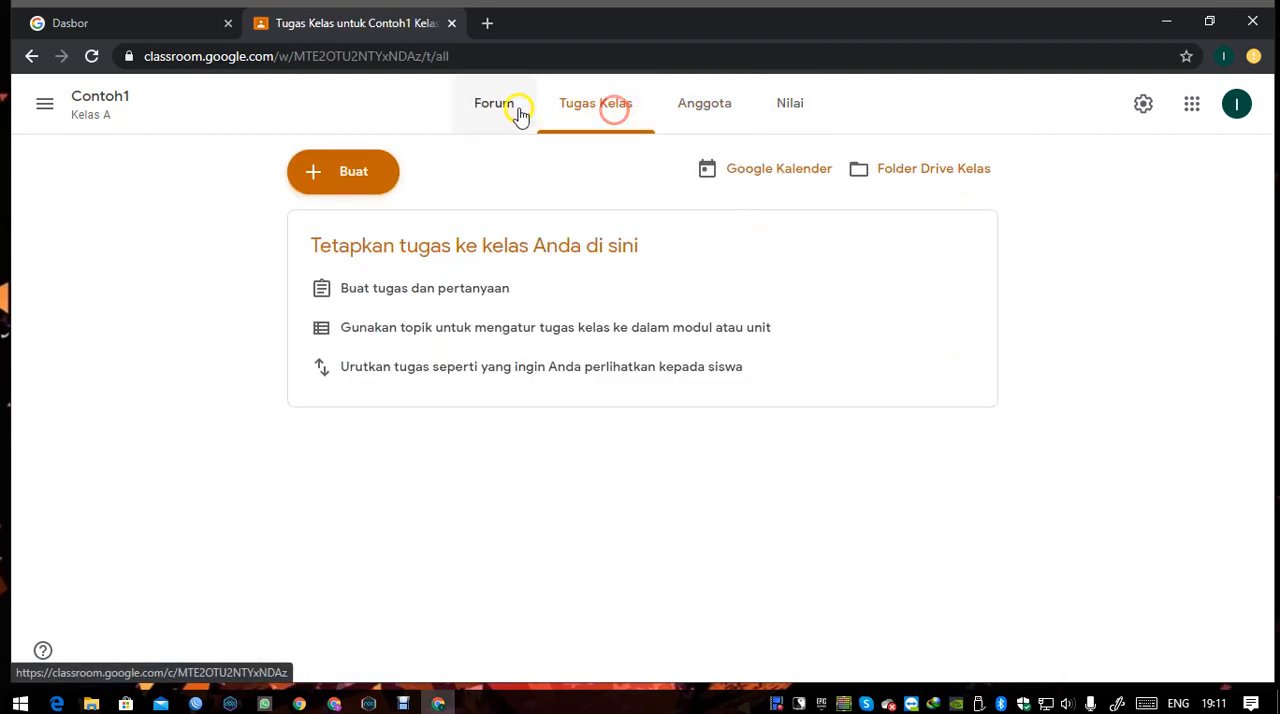
{"action": "left_click", "coordinate": [512, 108]}
{"action": "left_click", "coordinate": [1153, 350]}
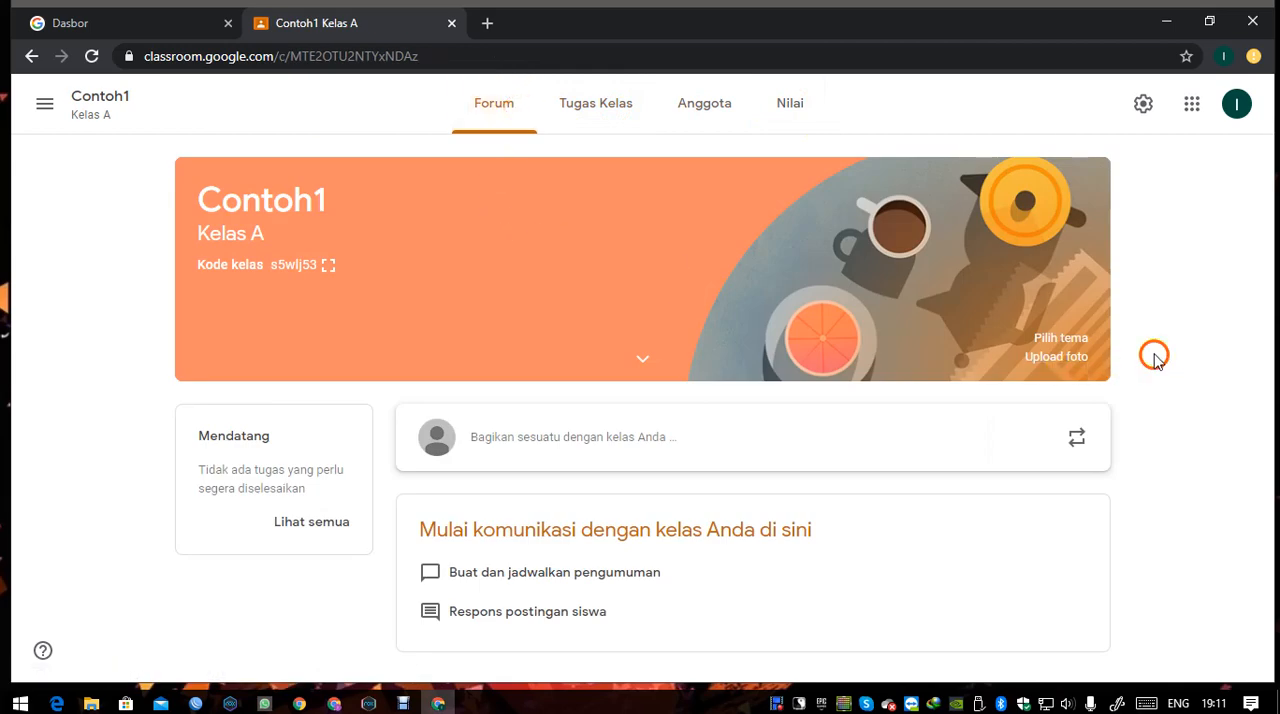
Highlight the class code in the Contoh1 banner, view it enlarged and close the enlarged view.
{"action": "scroll", "coordinate": [1133, 350], "scroll_direction": "down", "scroll_amount": 2}
{"action": "left_click_drag", "start_coordinate": [271, 266], "coordinate": [312, 266]}
{"action": "left_click", "coordinate": [129, 273]}
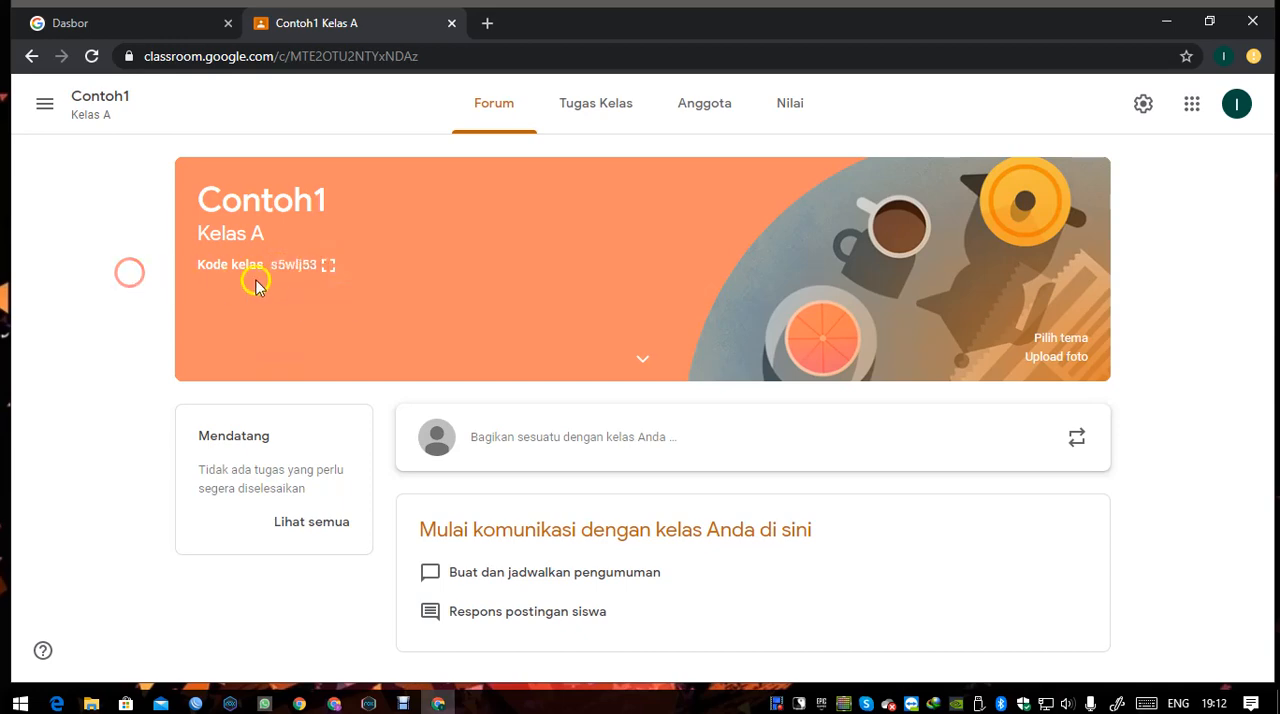
{"action": "double_click", "coordinate": [274, 268]}
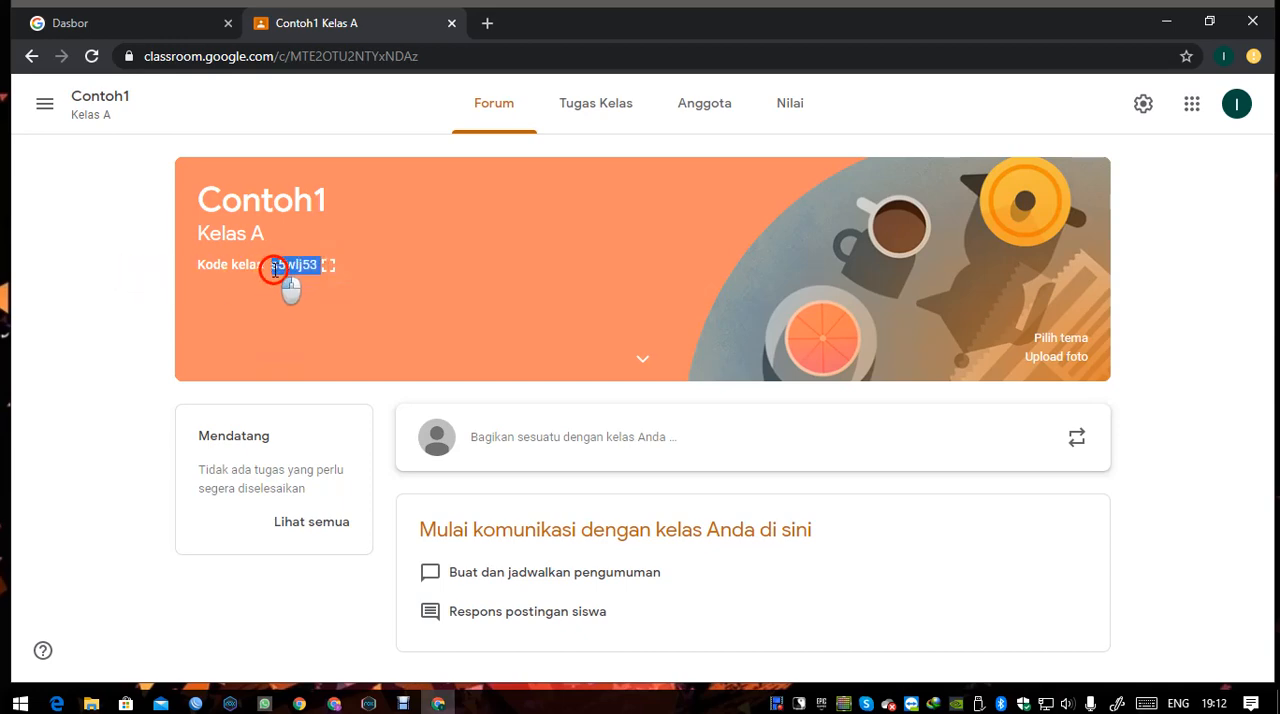
{"action": "left_click", "coordinate": [271, 274]}
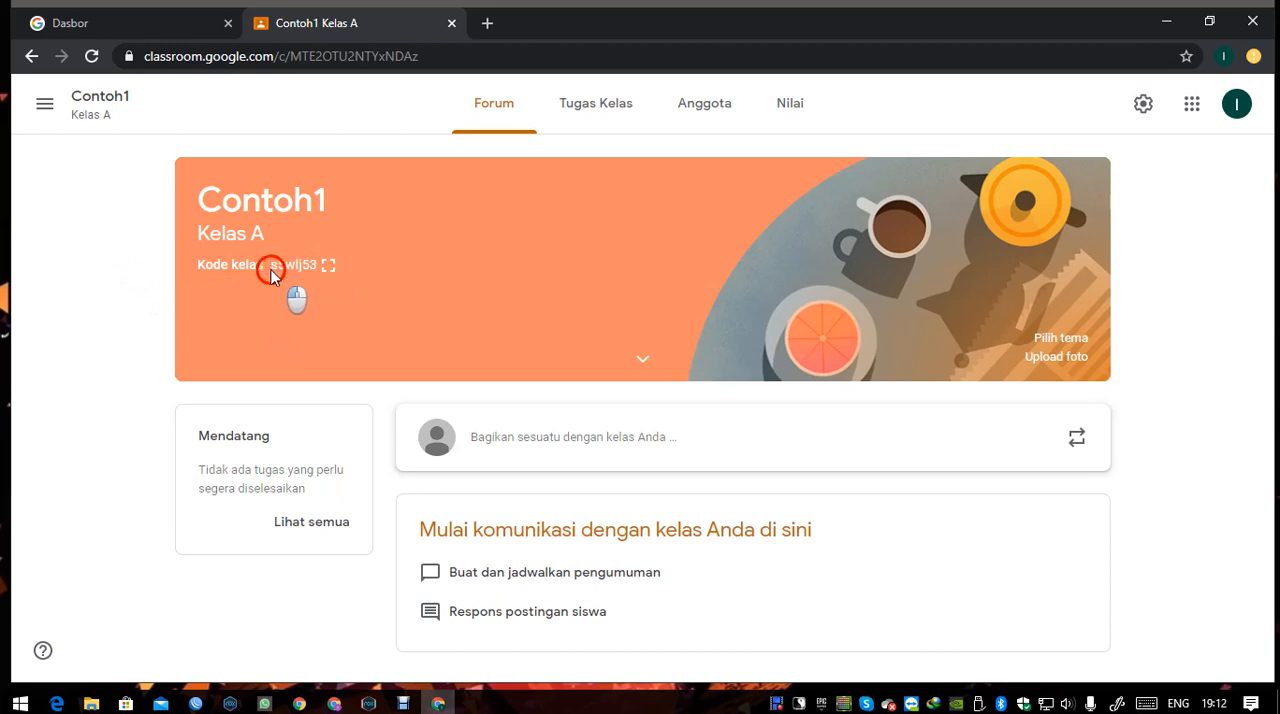
{"action": "double_click", "coordinate": [274, 266]}
{"action": "left_click", "coordinate": [119, 309]}
{"action": "mouse_move", "coordinate": [271, 266]}
{"action": "left_mouse_down"}
{"action": "mouse_move", "coordinate": [309, 267]}
{"action": "mouse_move", "coordinate": [274, 266]}
{"action": "left_mouse_up"}
{"action": "left_click_drag", "start_coordinate": [272, 272], "coordinate": [327, 270]}
{"action": "left_click", "coordinate": [328, 266]}
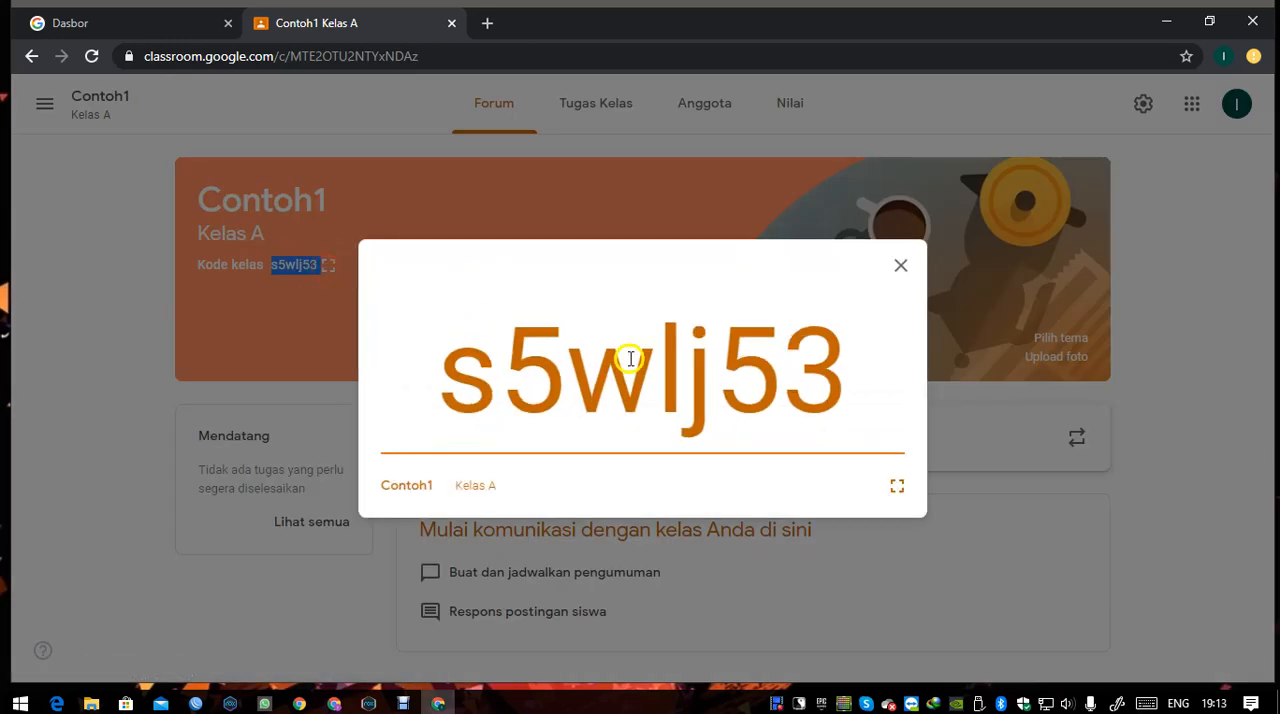
{"action": "left_click", "coordinate": [1144, 378]}
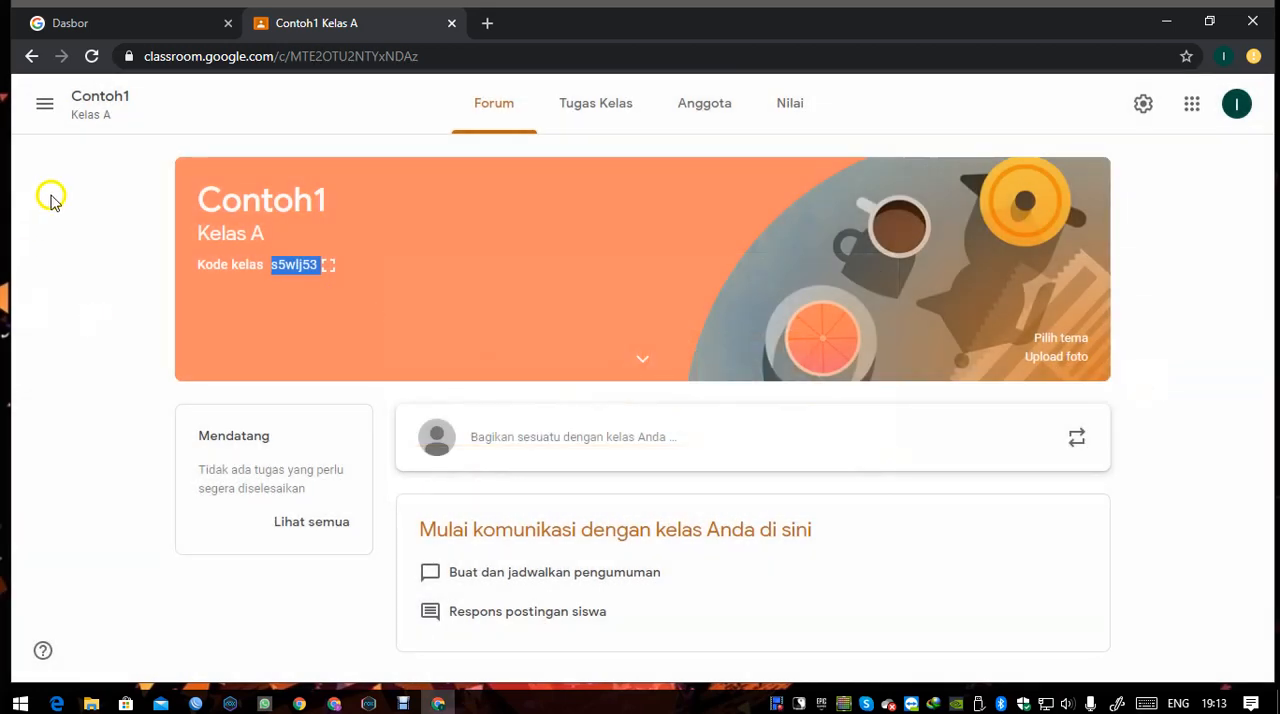
Check the Gabung ke kelas option from the overview of all classes and reopen the Contoh1 class.
{"action": "left_click", "coordinate": [47, 110]}
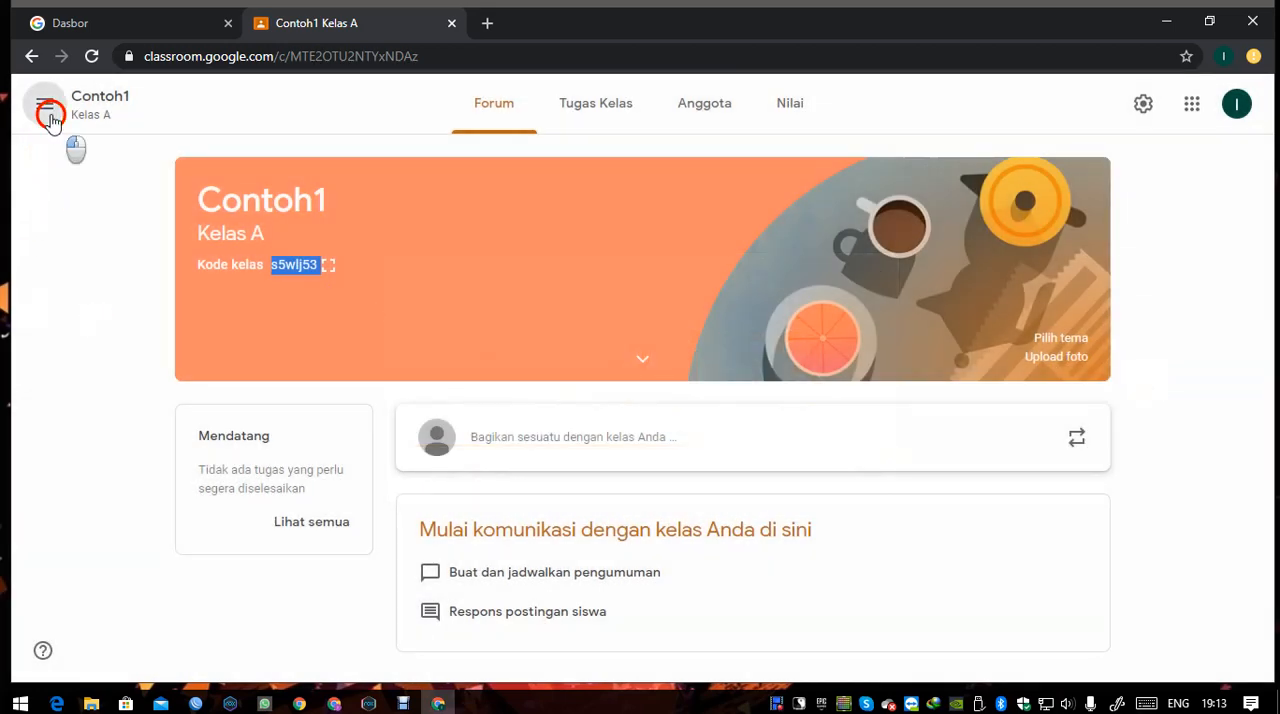
{"action": "left_click", "coordinate": [72, 118]}
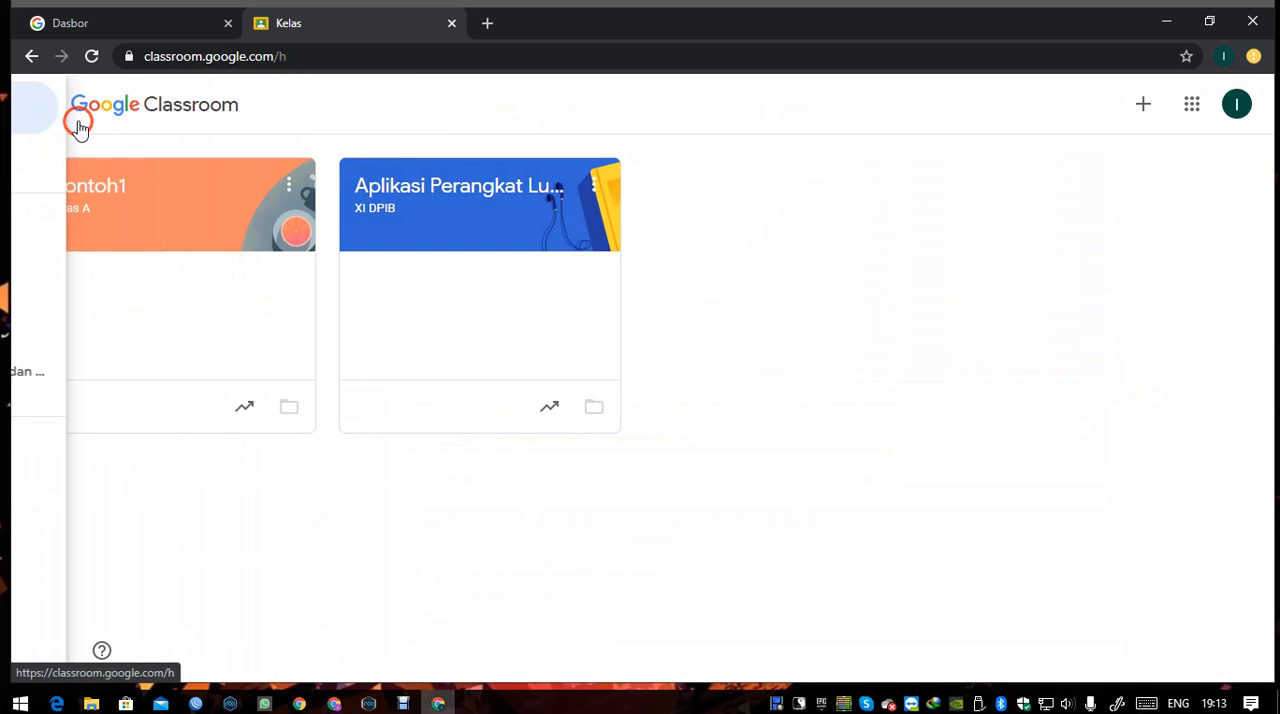
{"action": "left_click", "coordinate": [1145, 114]}
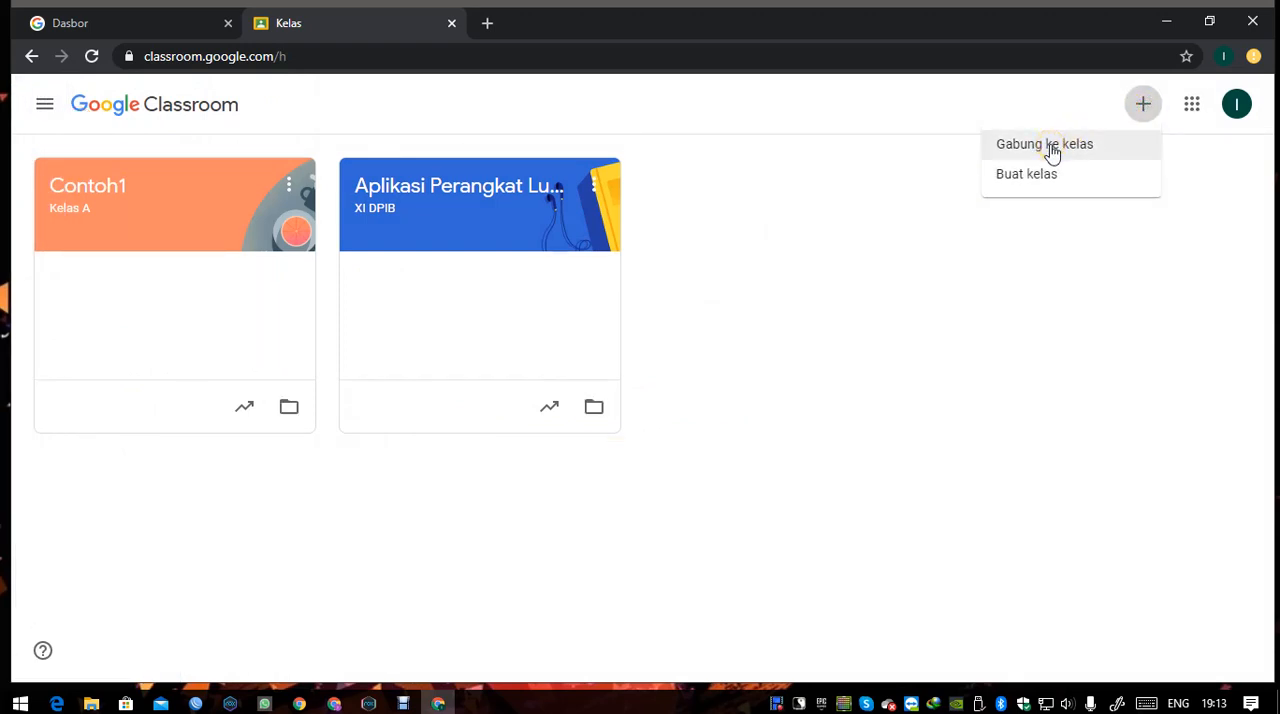
{"action": "left_click", "coordinate": [80, 188]}
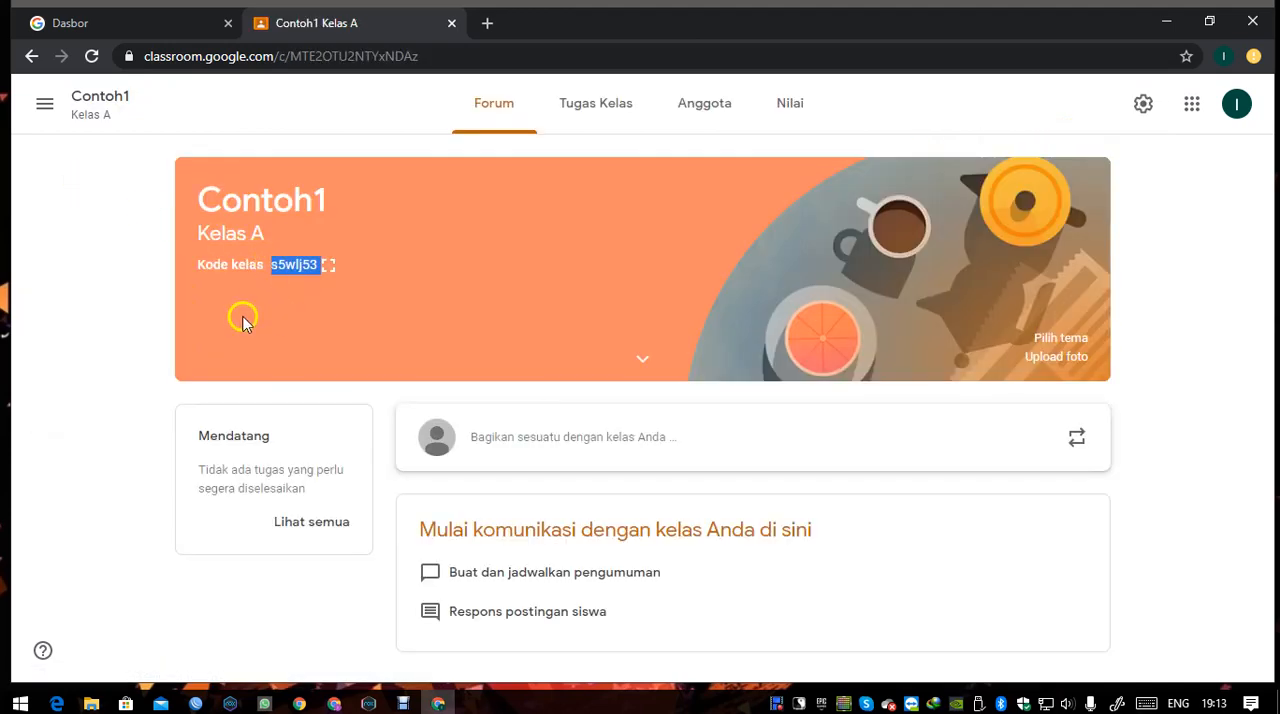
{"action": "left_click", "coordinate": [322, 314]}
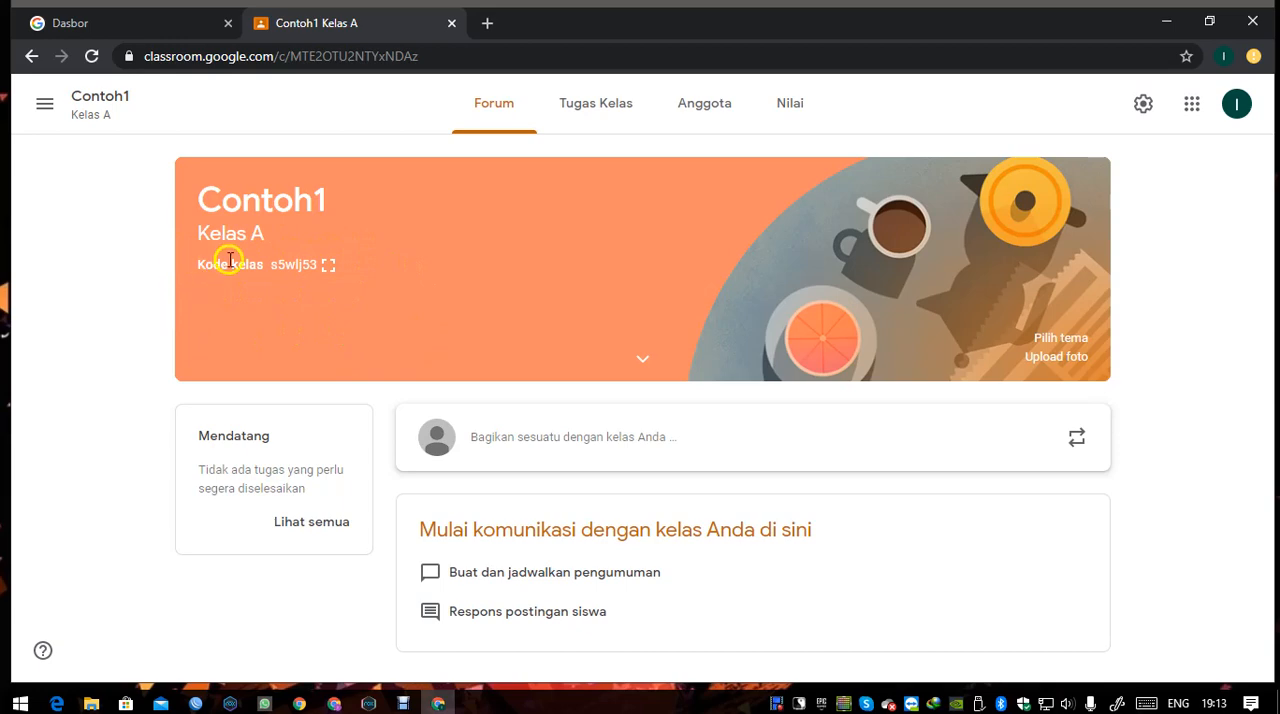
Review the Guru and Siswa sections of the Anggota page and go back to the class's Forum page.
{"action": "left_click", "coordinate": [698, 118]}
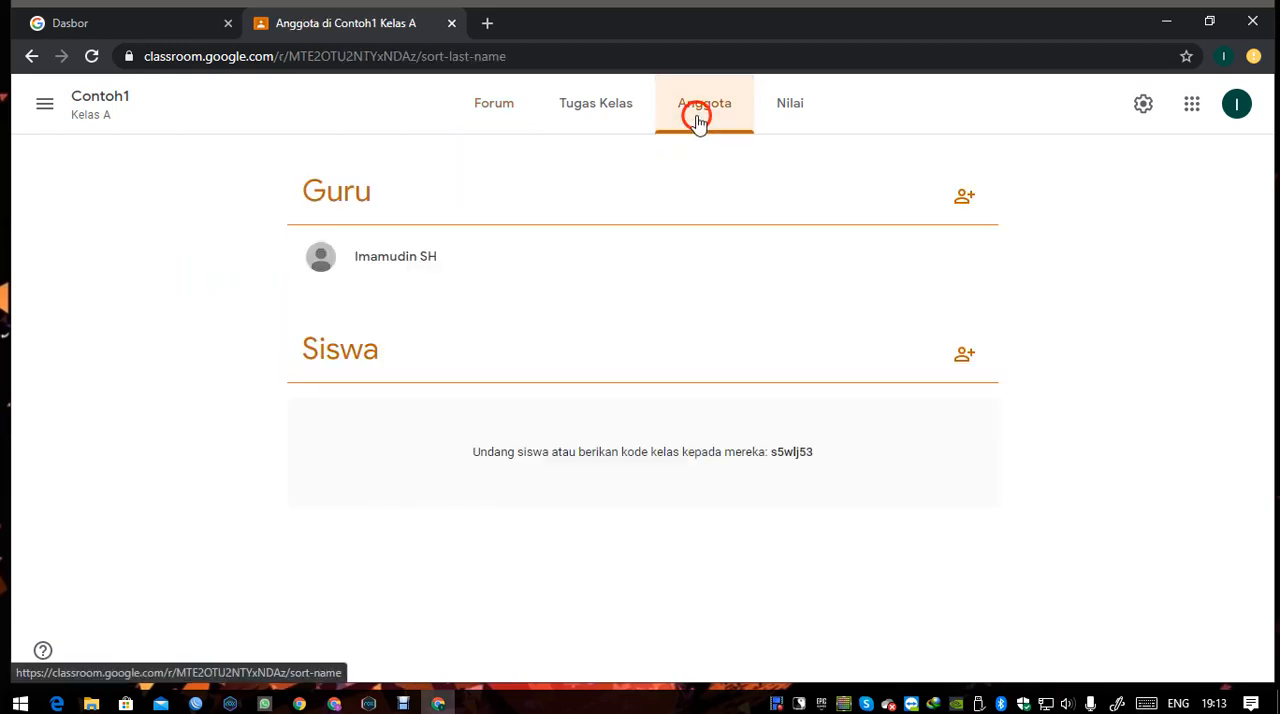
{"action": "left_click", "coordinate": [492, 118]}
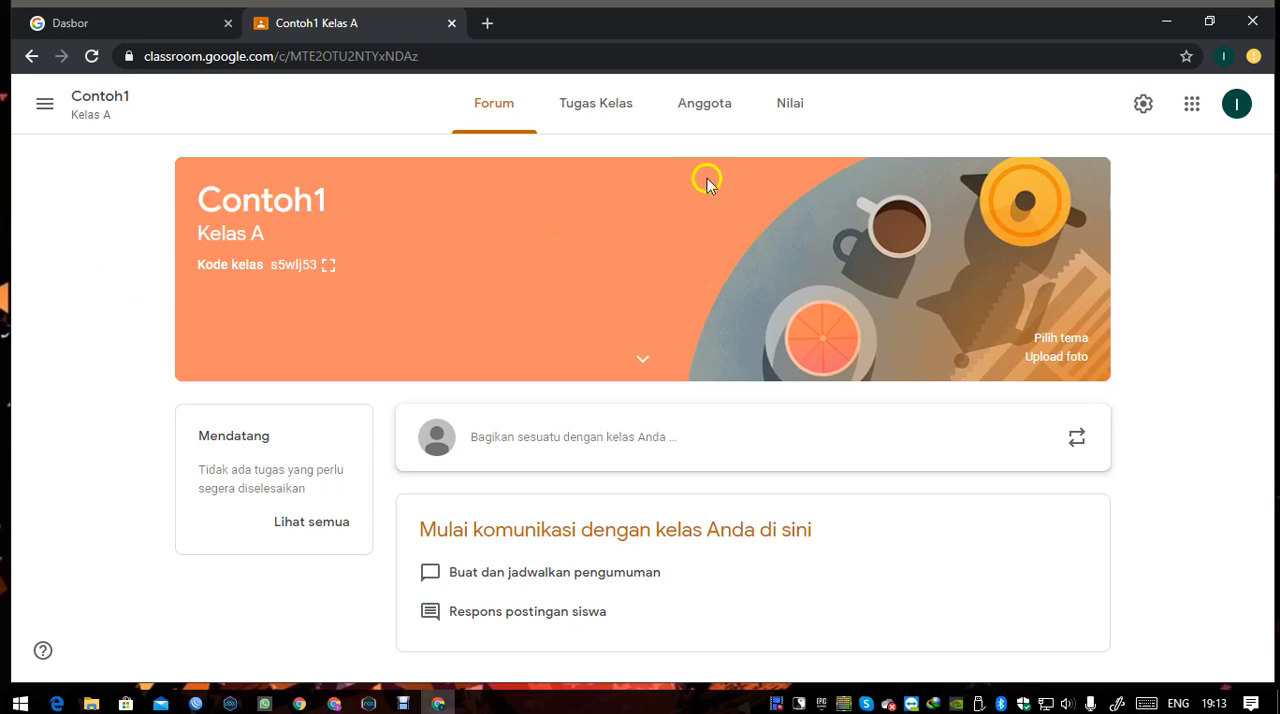
{"action": "left_click", "coordinate": [725, 119]}
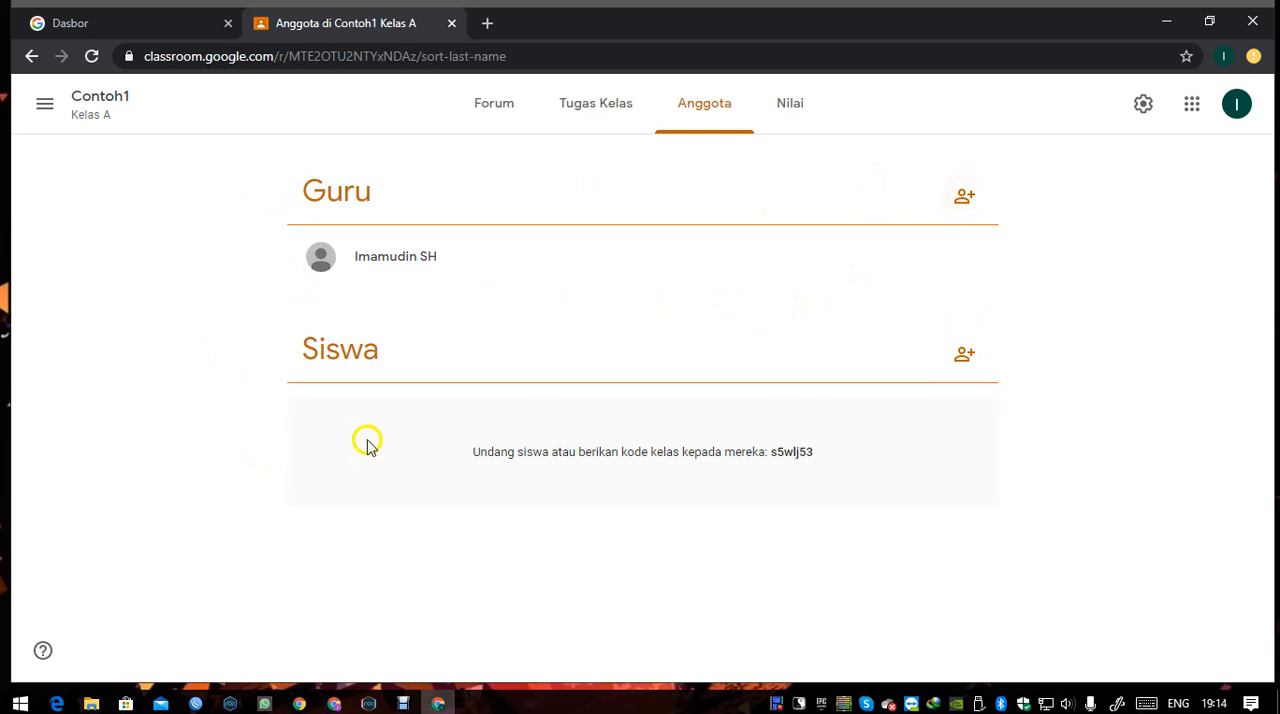
{"action": "left_click", "coordinate": [502, 118]}
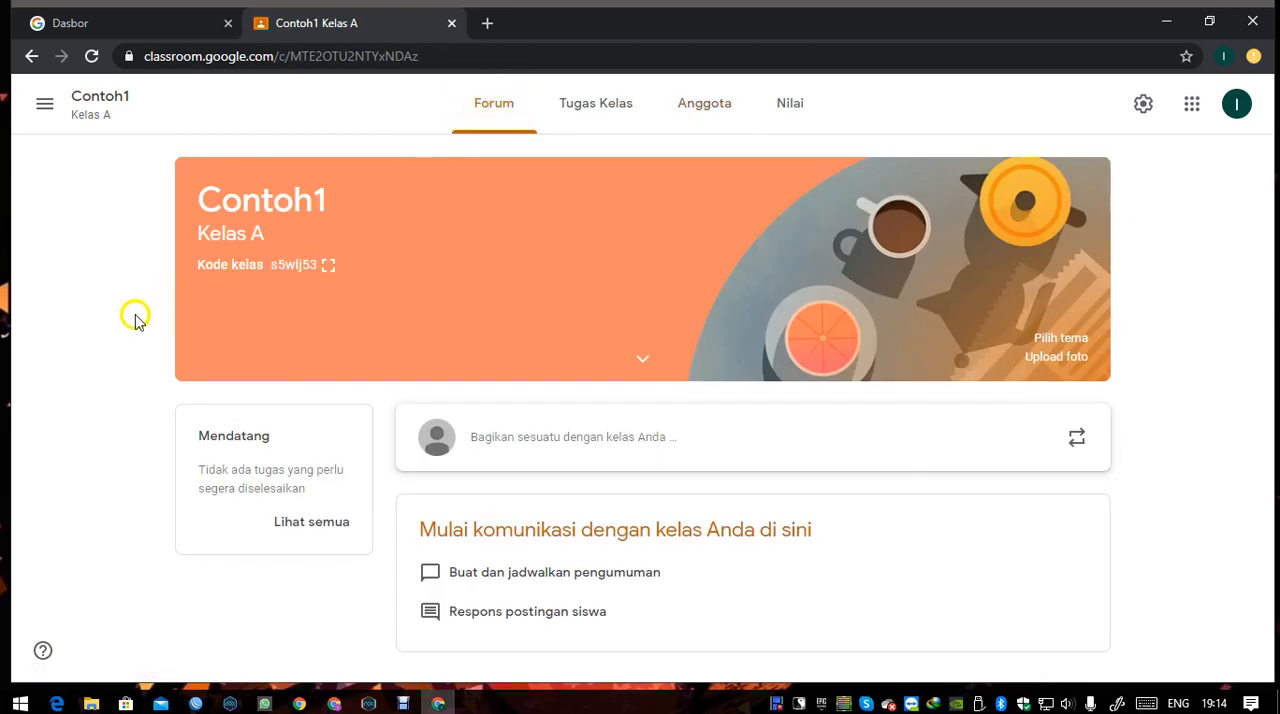